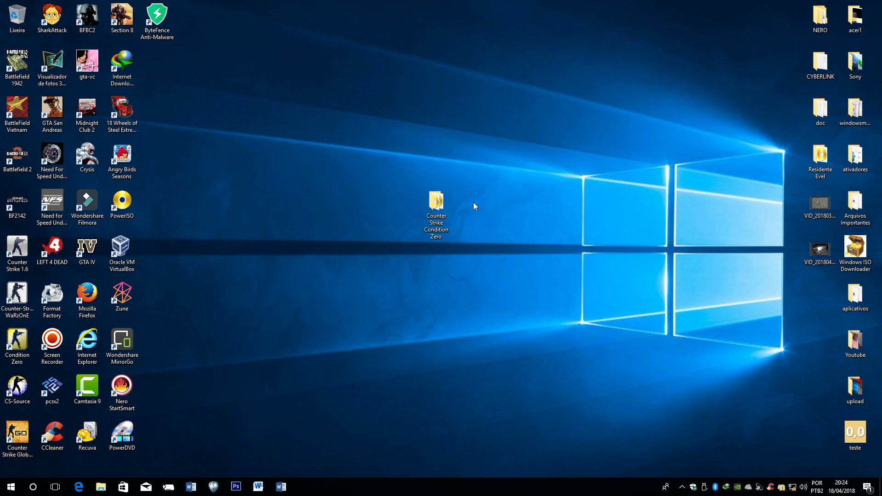
Step: Open the Counter Strike Condition Zero folder and place its window in the middle of the desktop
double_click(445, 214)
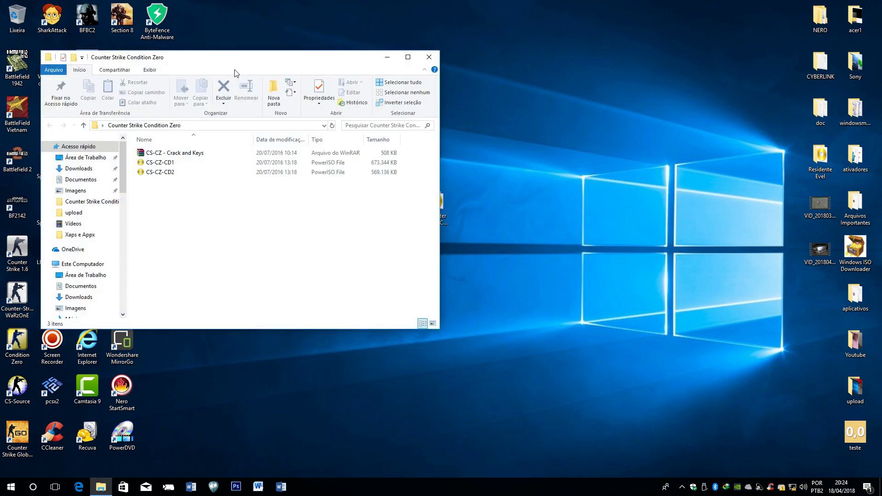
left_click_drag(227, 61, 449, 117)
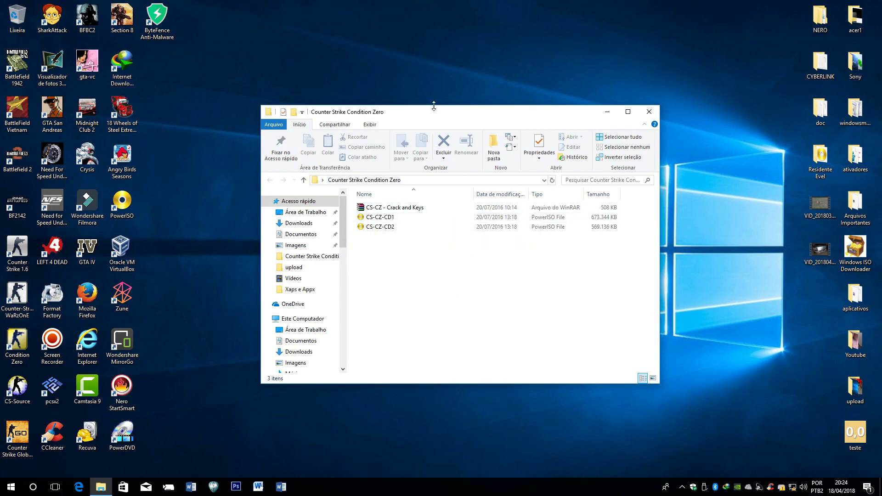
left_click_drag(407, 89, 250, 411)
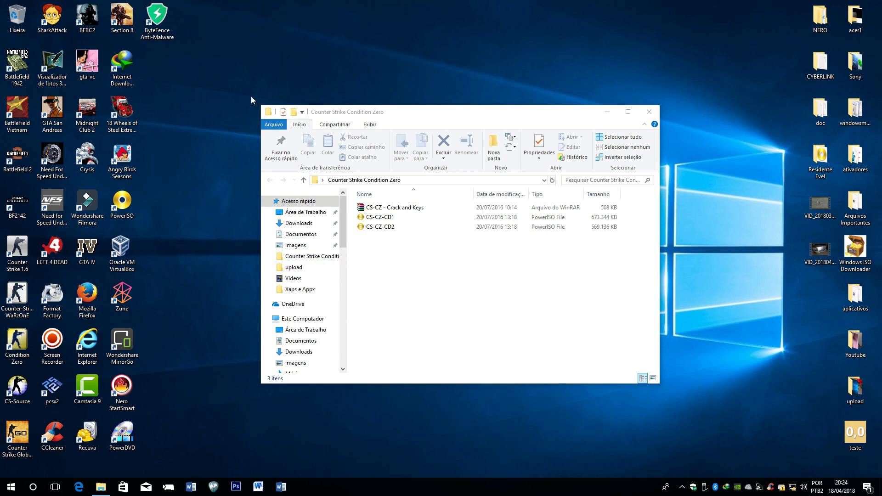
Step: Examine the two CD image files and the contents of the CS-CZ - Crack and Keys archive
left_click(379, 219)
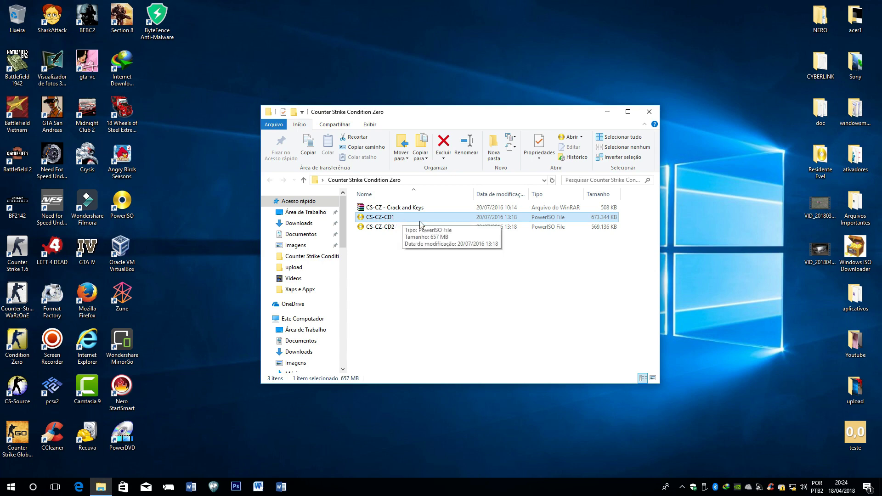
left_click(370, 227)
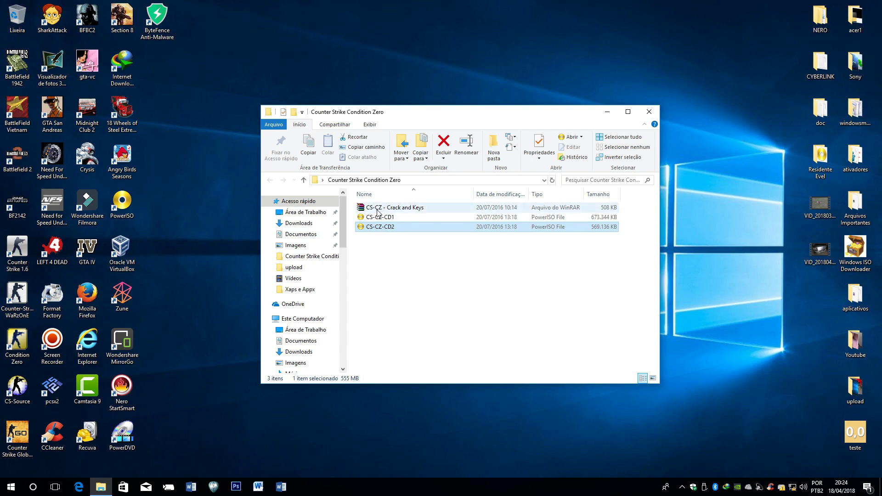
double_click(397, 209)
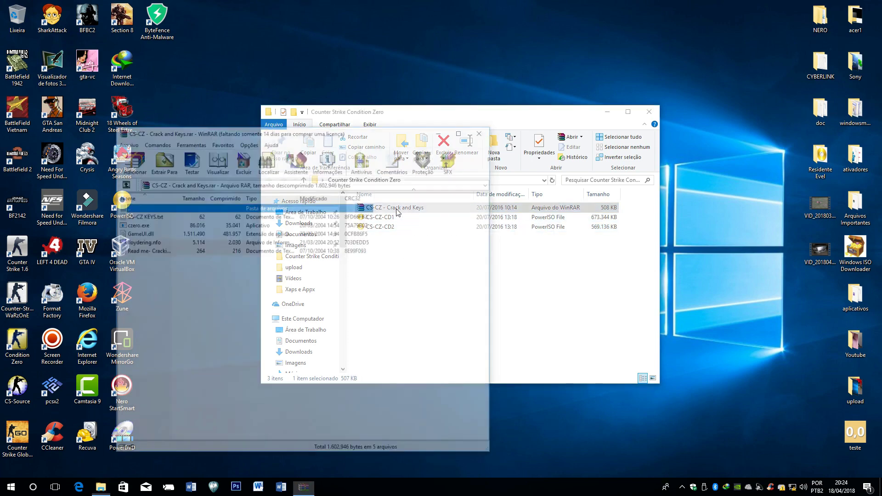
left_click(485, 131)
left_click(462, 254)
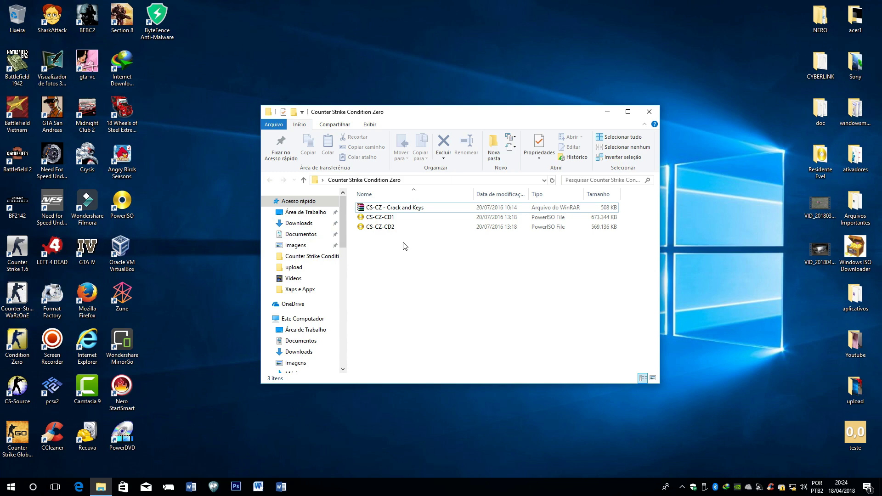
Step: Display the folder's files as large icons and mount the CS-CZ-CD1 image with Windows Explorer
left_click(412, 218)
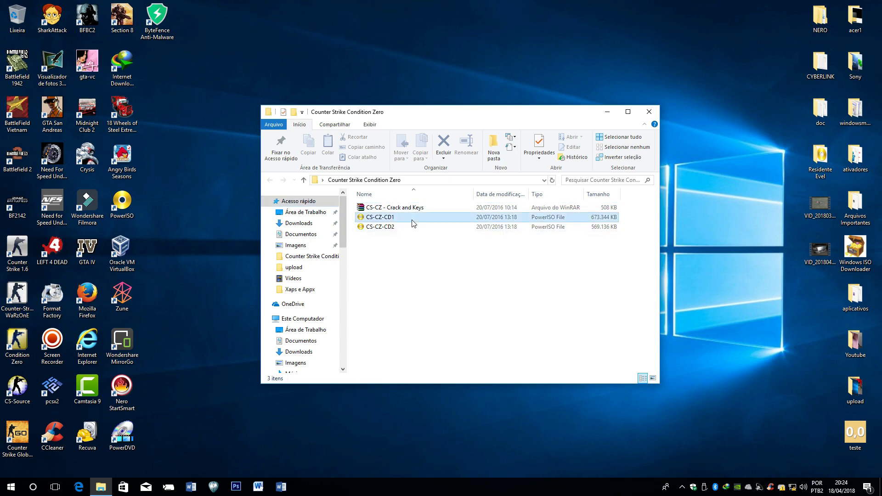
left_click(653, 379)
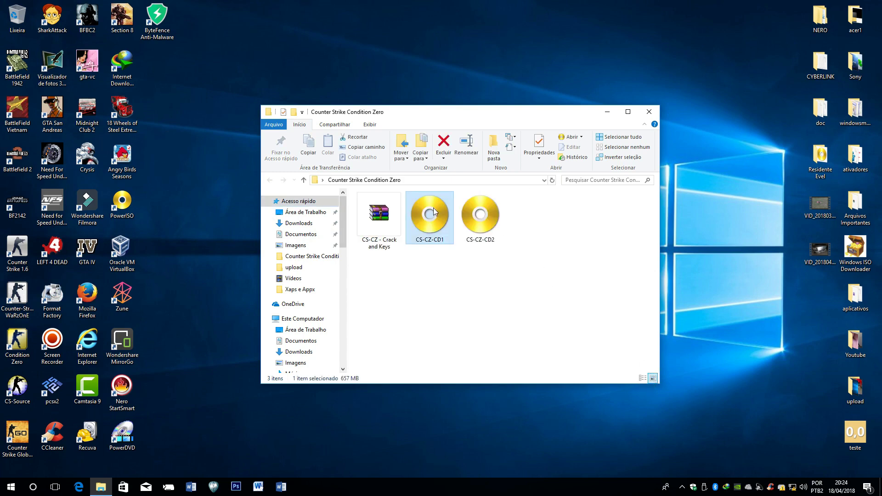
right_click(435, 211)
mouse_move(590, 267)
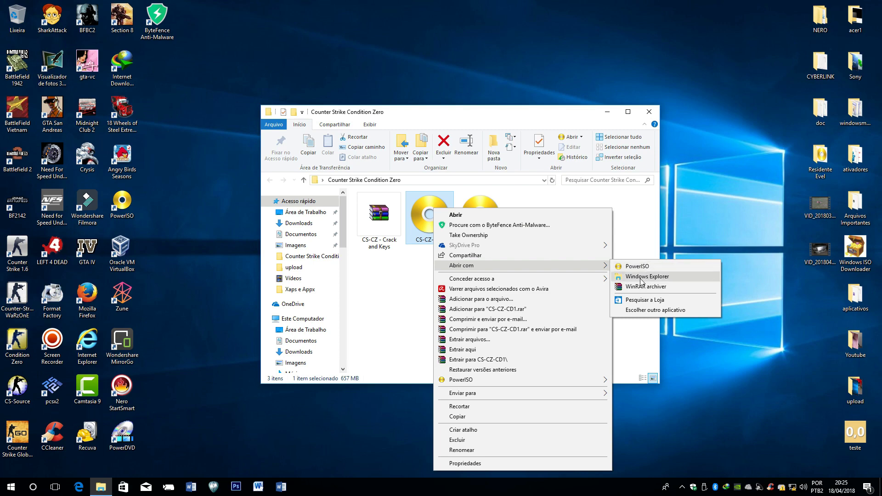
left_click(640, 277)
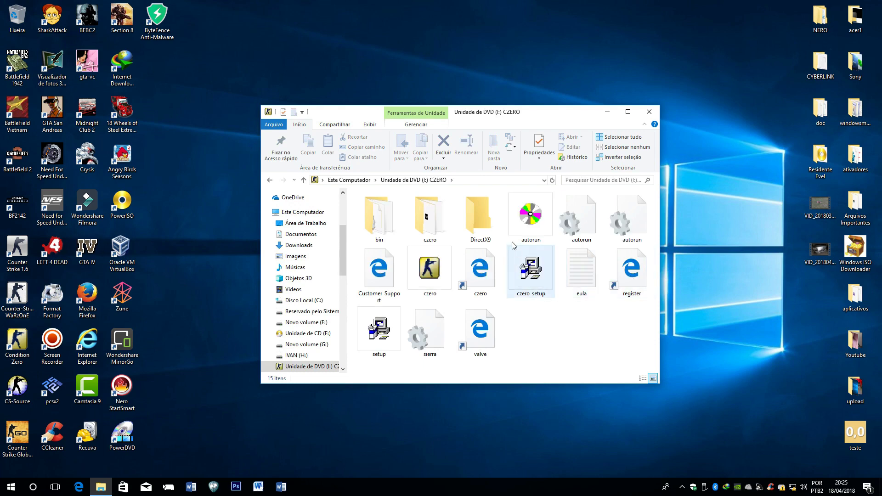
Step: Mount the CS-CZ-CD2 image with Windows Explorer and return to the Counter Strike Condition Zero folder
left_click(269, 181)
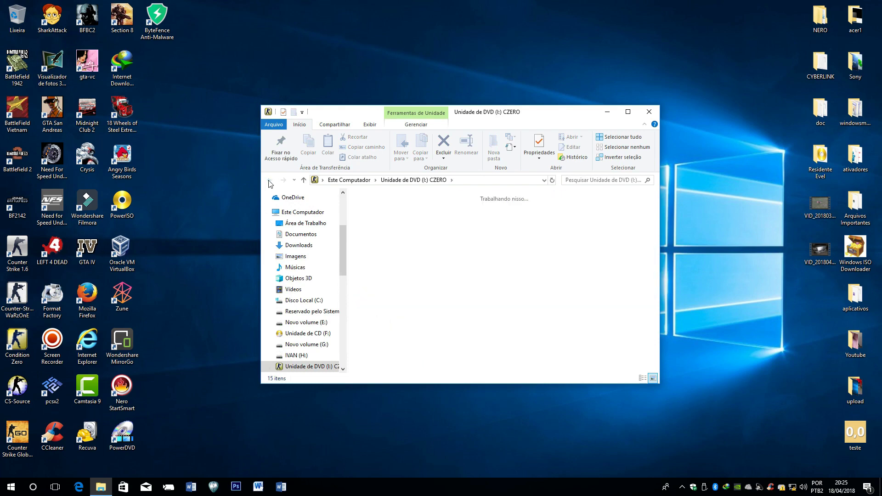
left_click(481, 213)
right_click(482, 214)
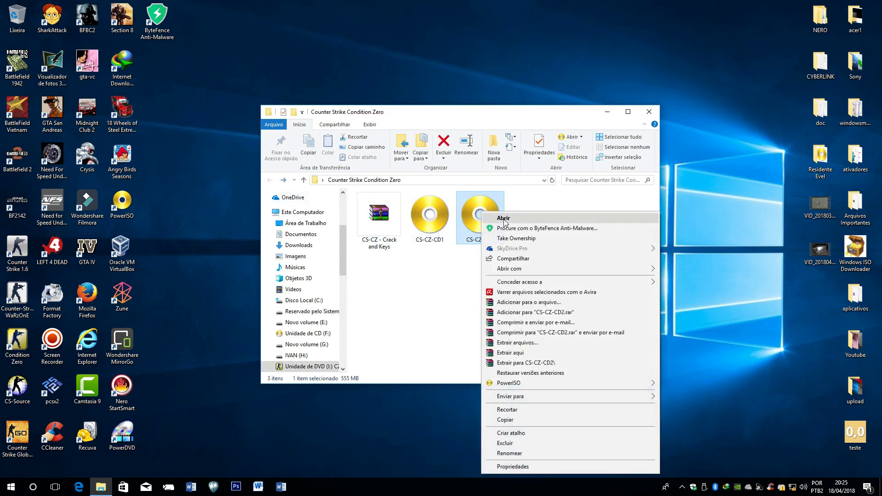
mouse_move(639, 269)
left_click(721, 281)
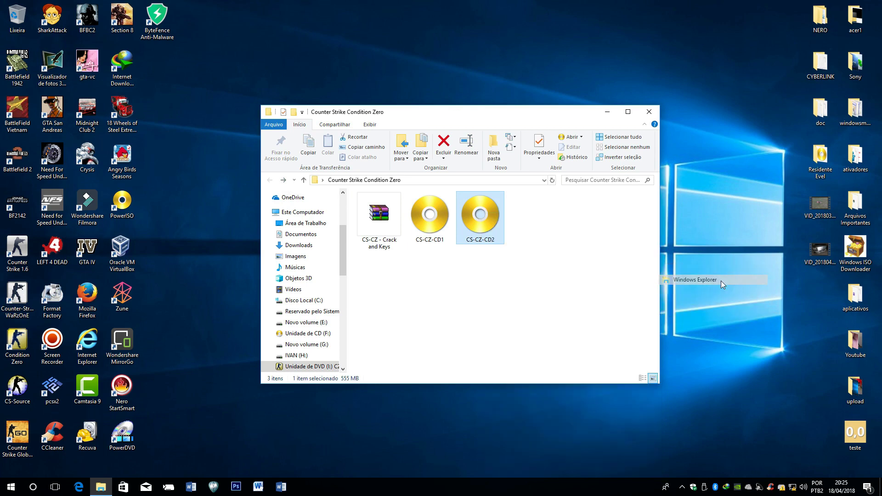
left_click(271, 181)
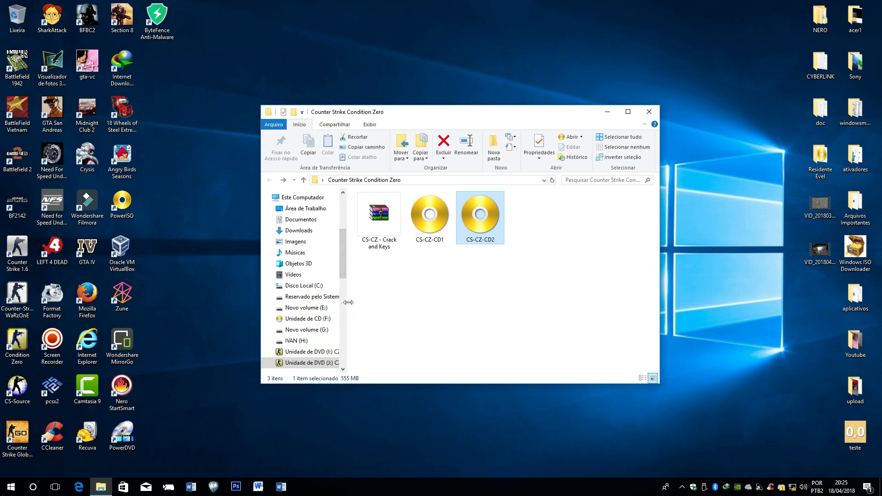
Step: Run setup from the mounted DVD drive (I:) CZERO and choose to reinstall Counter-Strike: Condition Zero
left_click_drag(348, 303, 371, 306)
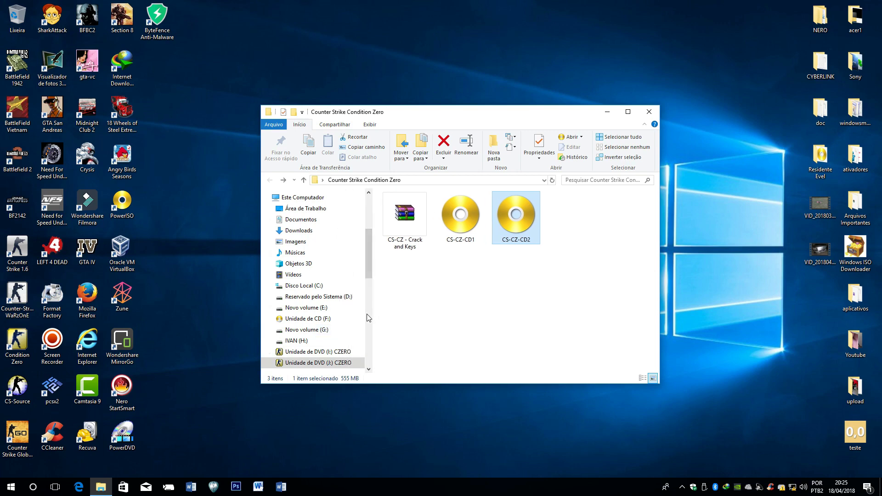
left_click(317, 353)
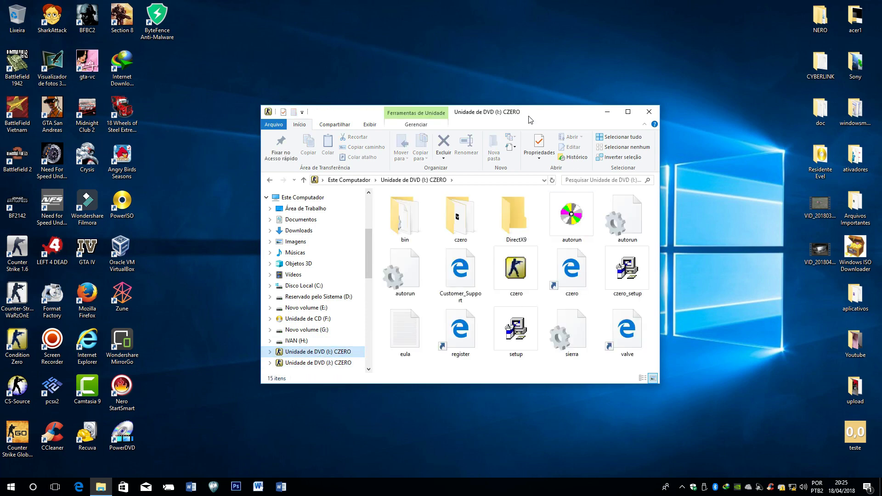
left_click_drag(529, 118, 503, 102)
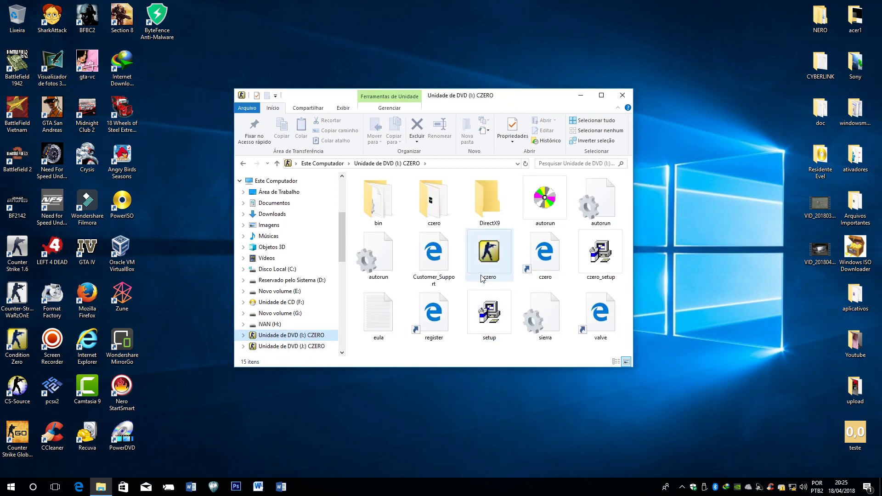
double_click(494, 325)
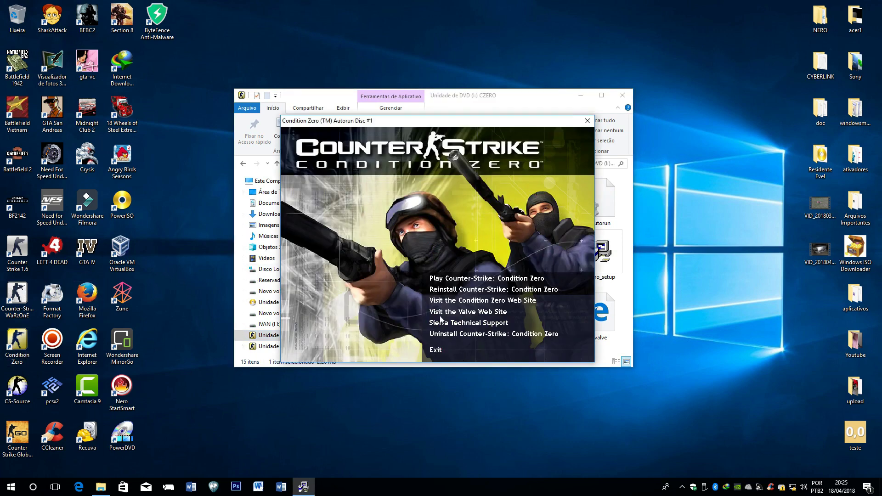
left_click(459, 295)
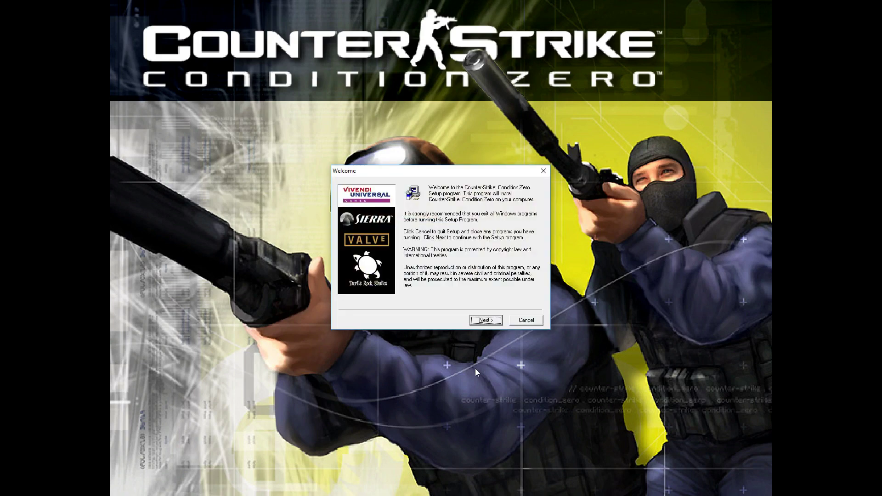
Step: Accept the license agreement and start the installation with destination C:\Valve\Condition Zero and program group Valve\Condition Zero
left_click(485, 320)
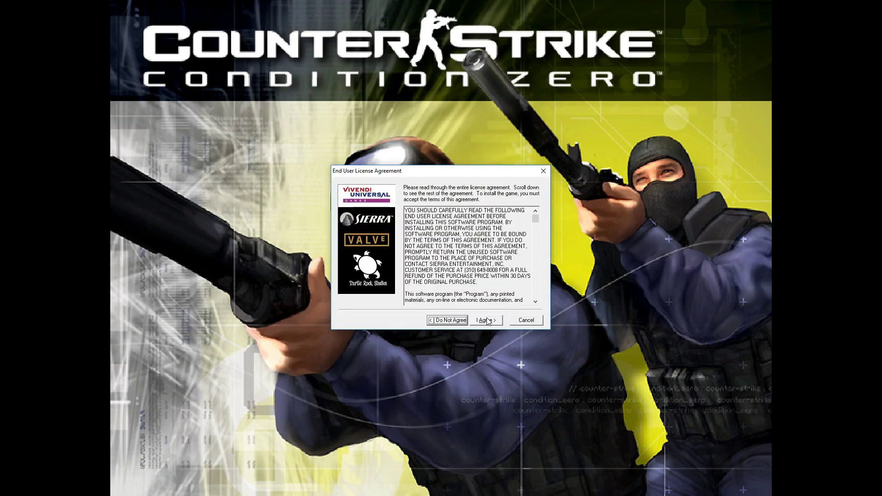
left_click(487, 320)
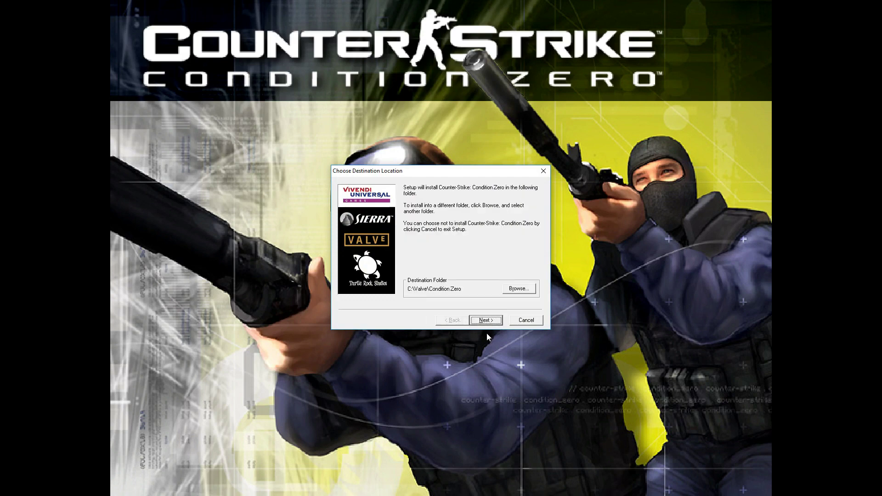
left_click(488, 322)
left_click(488, 323)
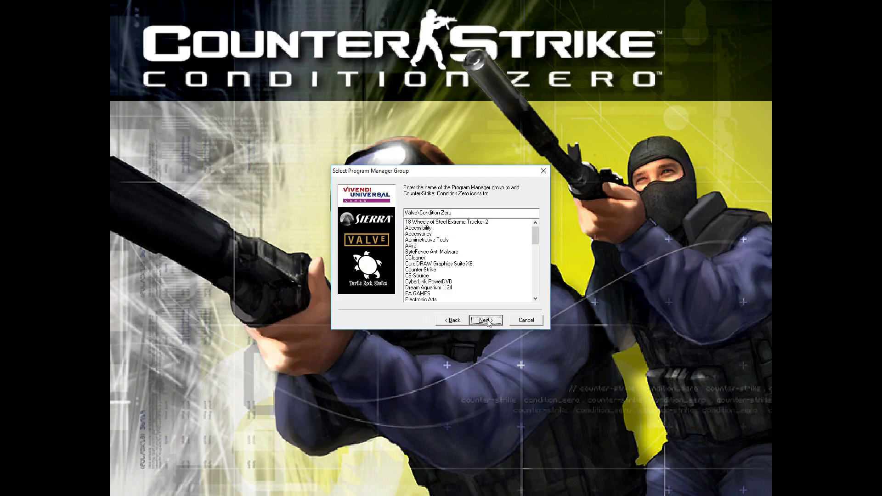
left_click(487, 322)
left_click(486, 322)
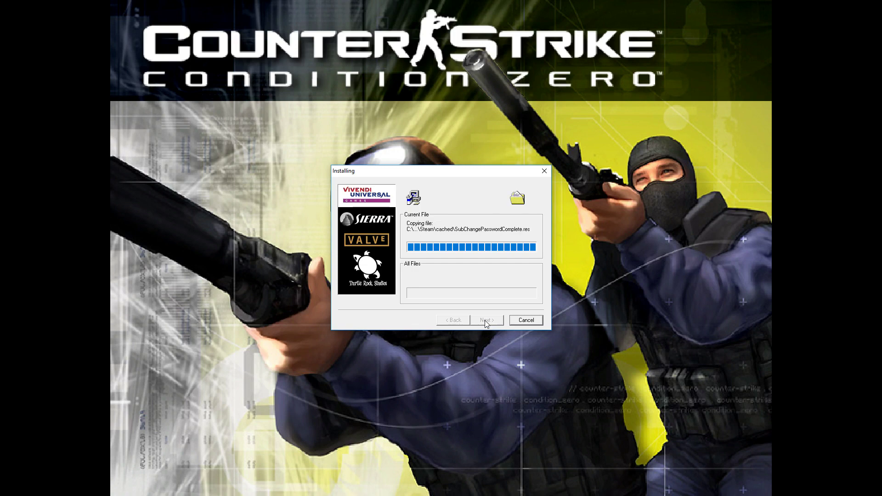
Step: Extract CS-CZ KEYS.txt from the CS-CZ - Crack and Keys archive into the Counter Strike Condition Zero folder
key("super")
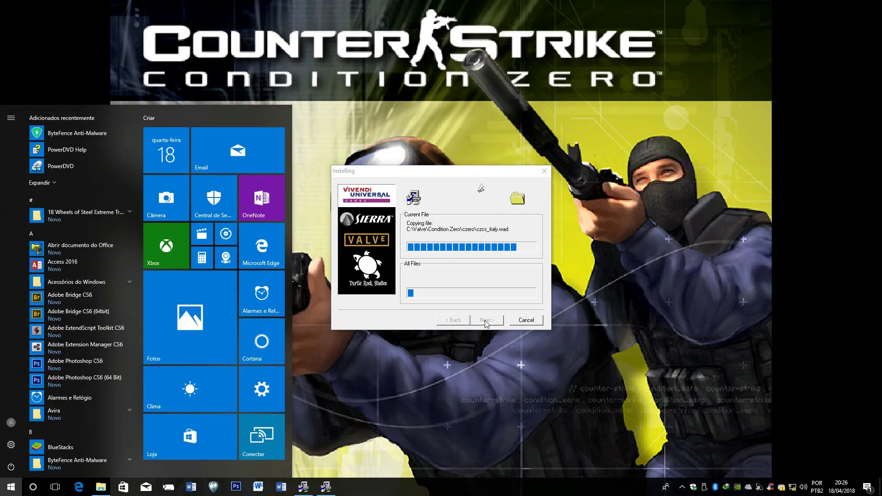
left_click(107, 489)
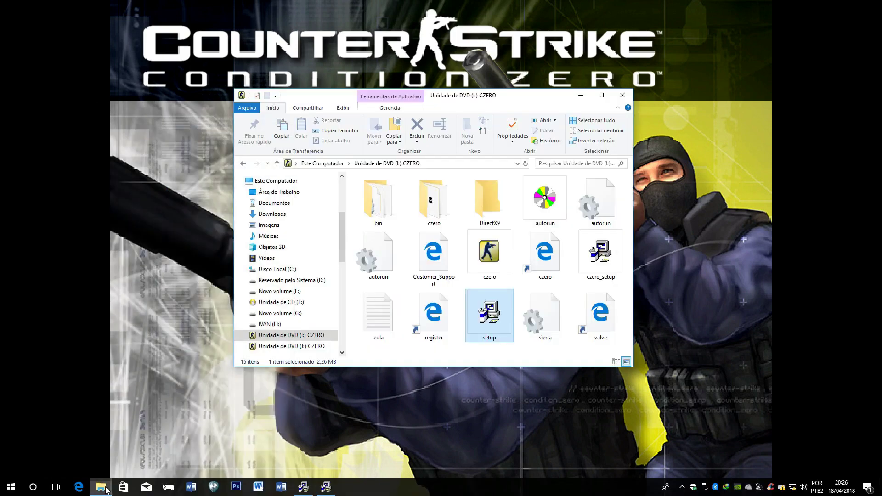
left_click(245, 165)
double_click(374, 198)
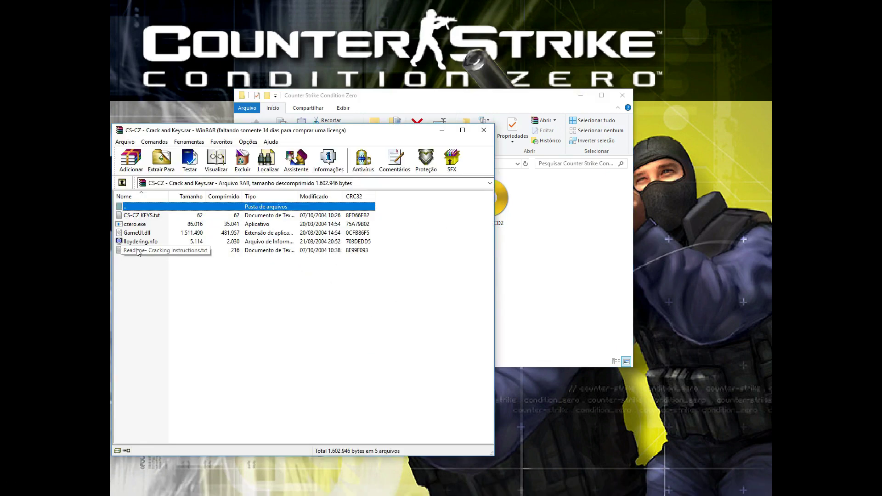
left_click(125, 217)
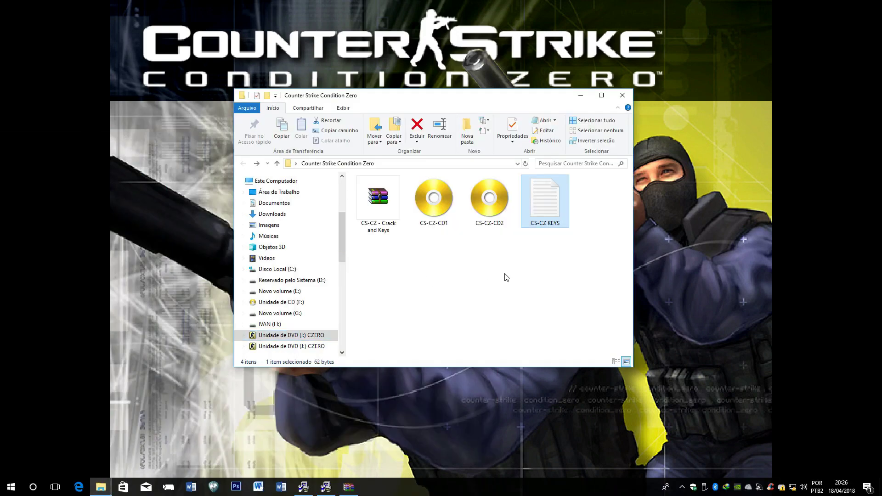
Step: Copy the first product key from the CS-CZ KEYS text file, and close the file and the folder window
left_click_drag(435, 97, 400, 98)
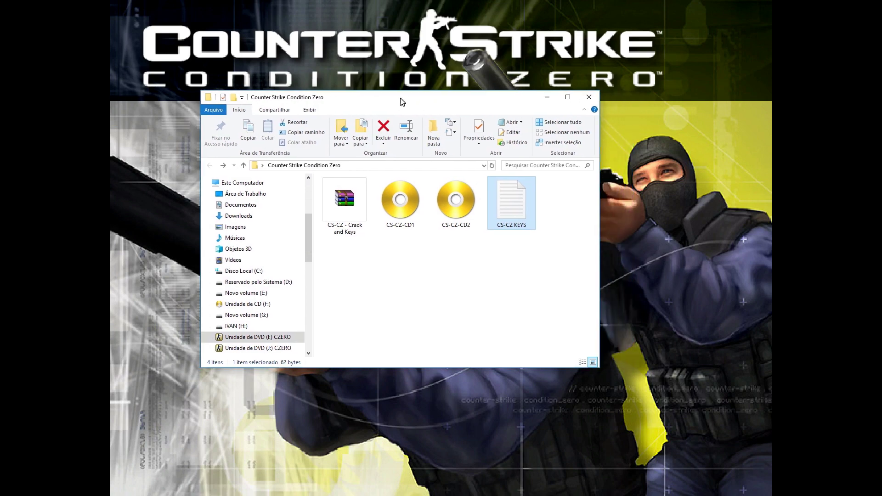
double_click(511, 201)
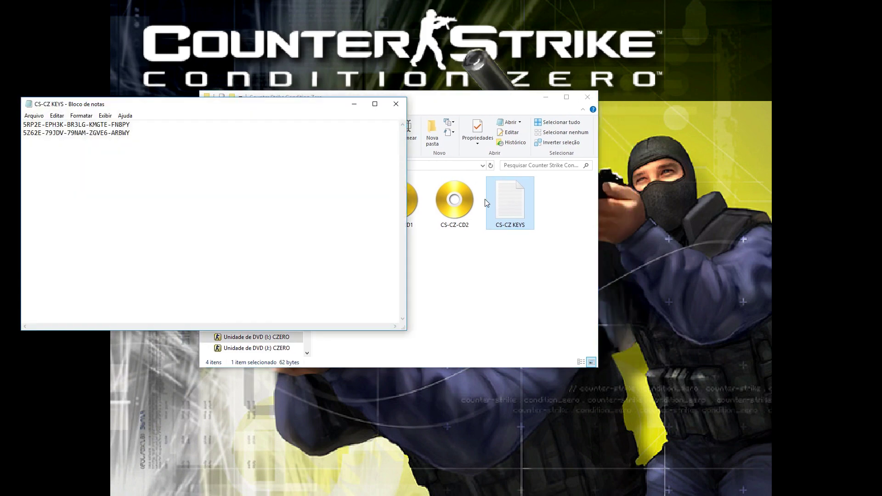
left_click_drag(183, 108, 246, 138)
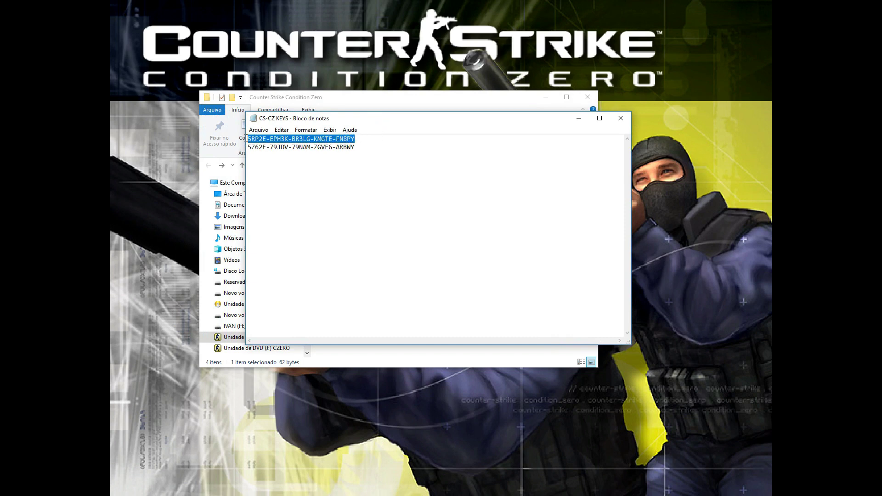
right_click(248, 138)
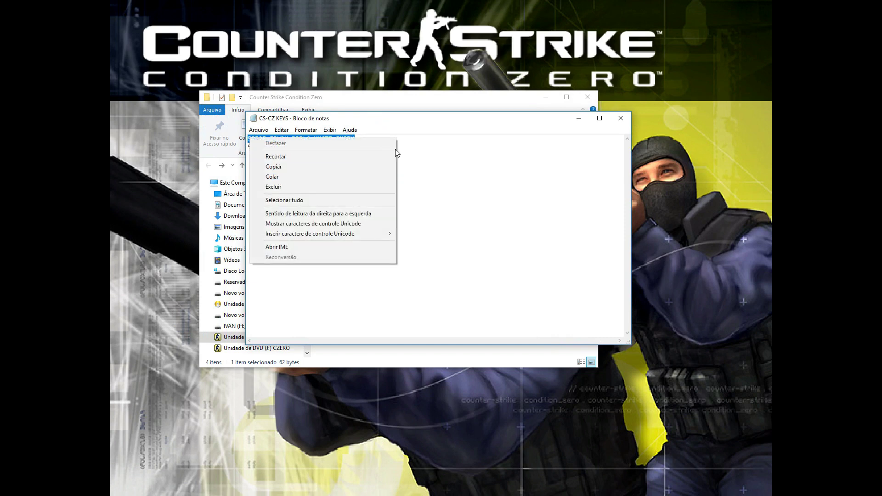
left_click(293, 168)
left_click_drag(355, 148, 248, 148)
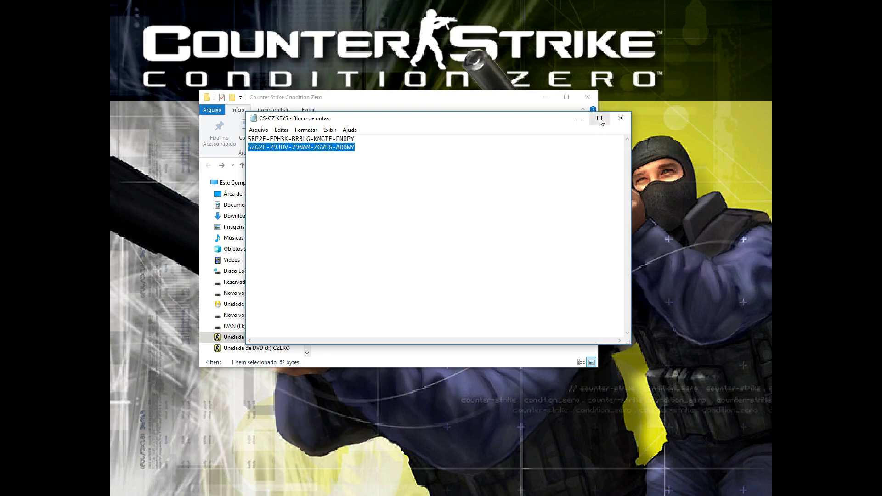
left_click(620, 118)
left_click(595, 98)
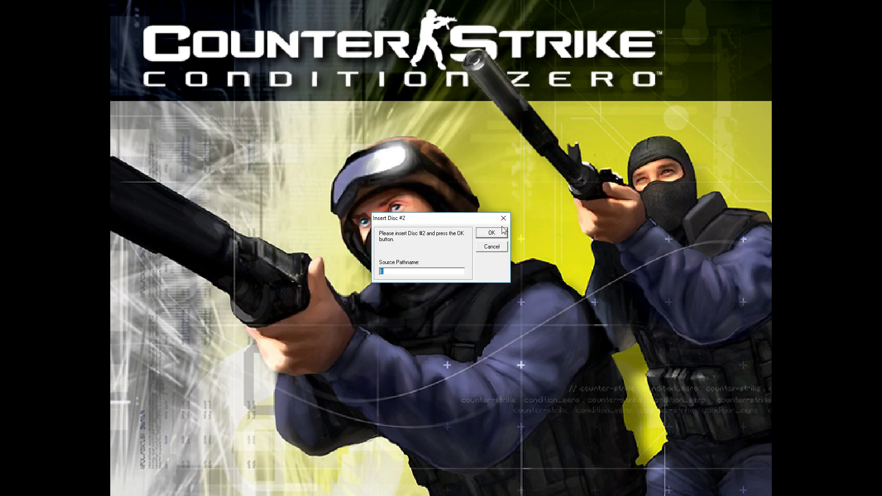
Step: Look up the second CZERO disc's drive letter in File Explorer and continue the installation with J: as the Disc #2 source path
left_click_drag(433, 223, 417, 222)
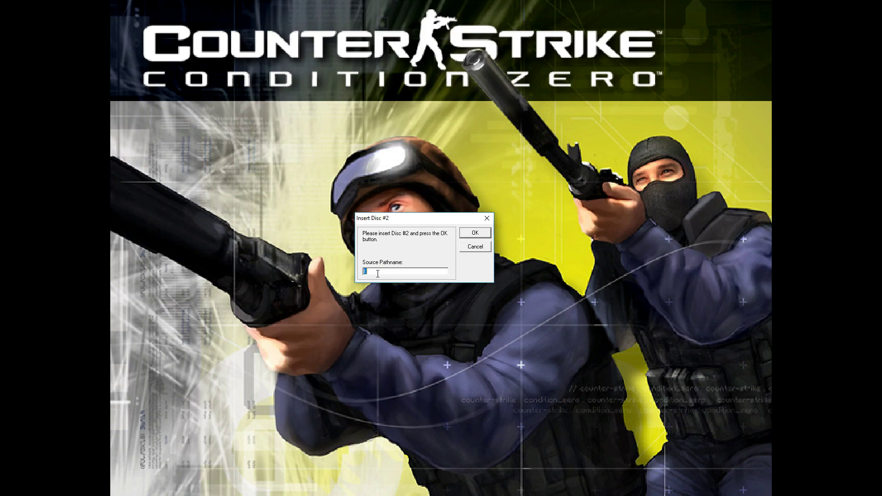
key("super")
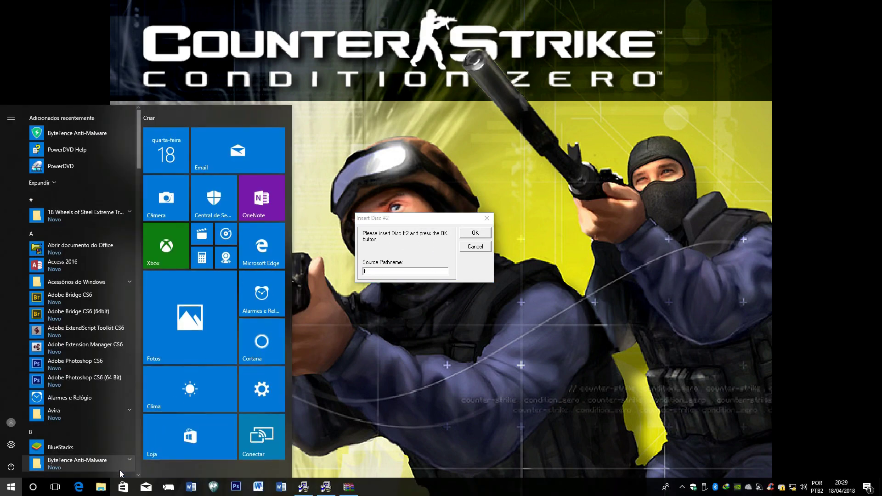
left_click(103, 489)
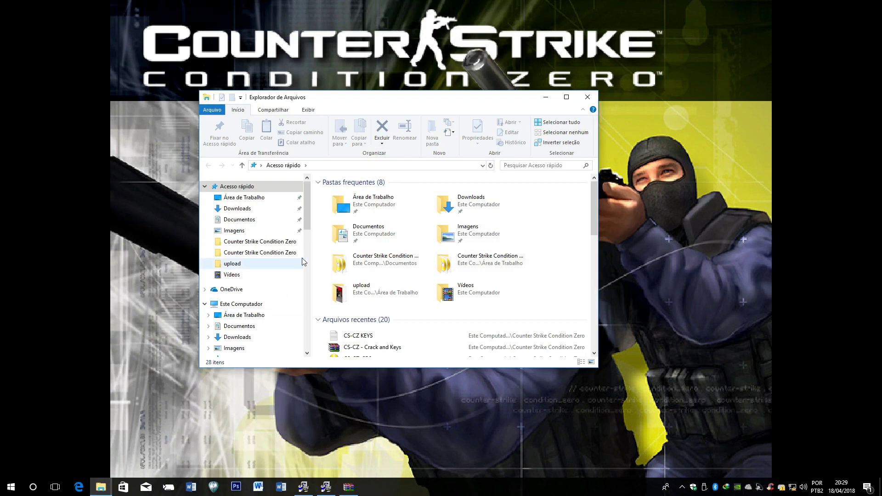
left_click_drag(308, 224, 307, 280)
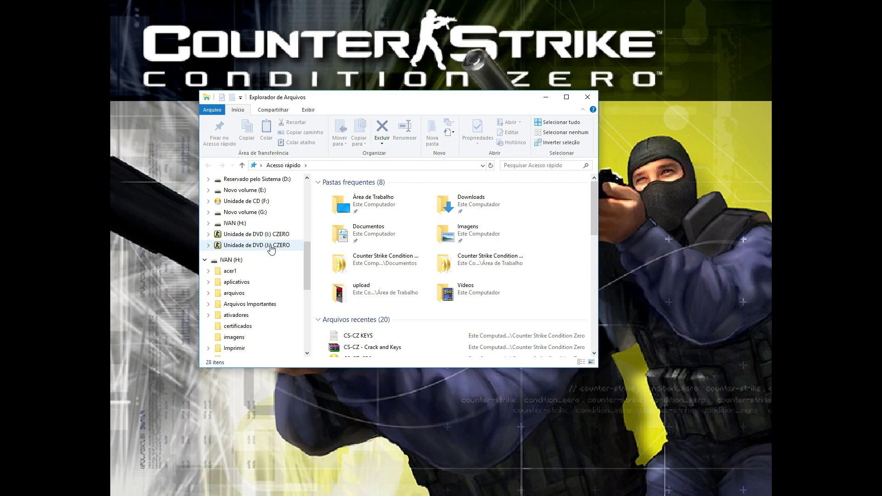
left_click(588, 97)
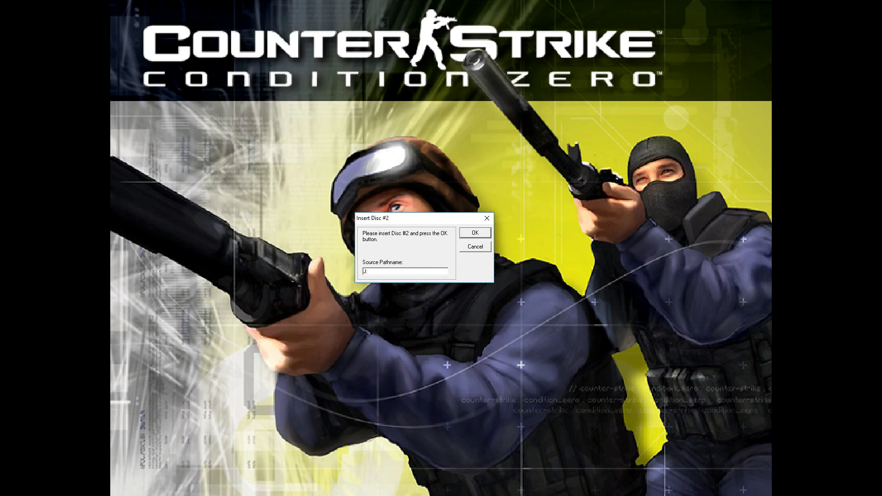
left_click(475, 233)
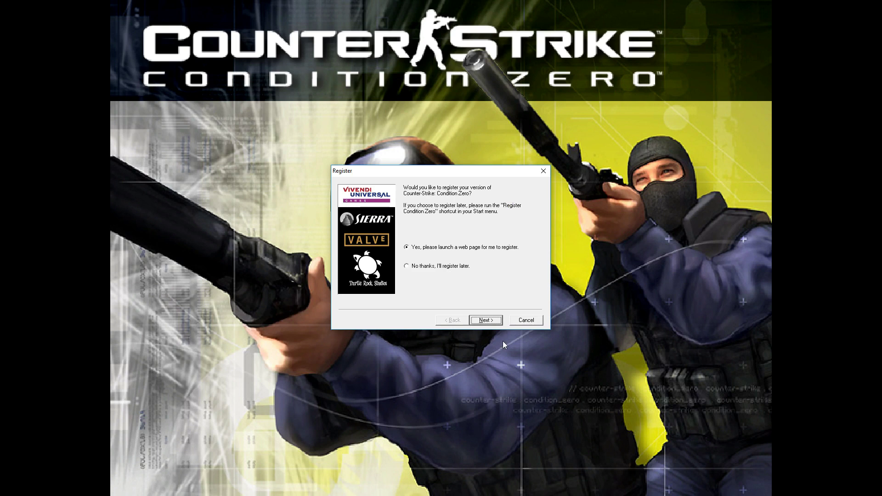
Step: Finish the installation, choosing to register later, with the Modem - 56K connection speed and desktop shortcuts
left_click(413, 269)
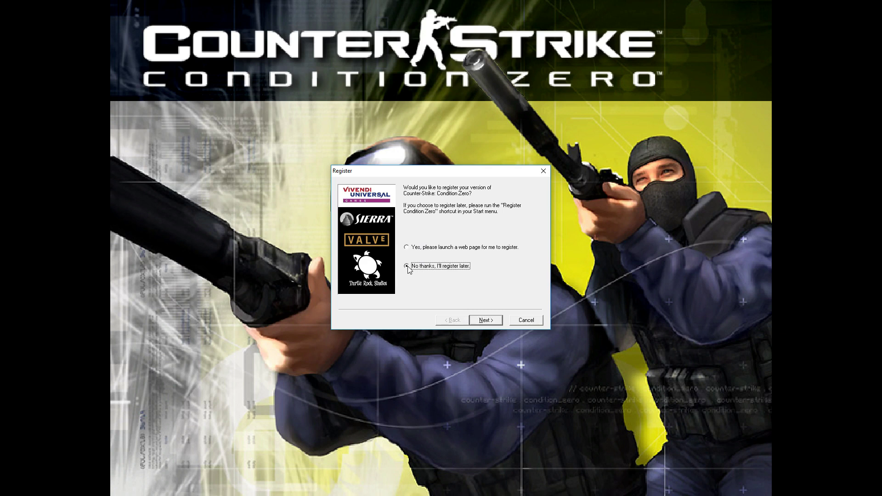
left_click(497, 320)
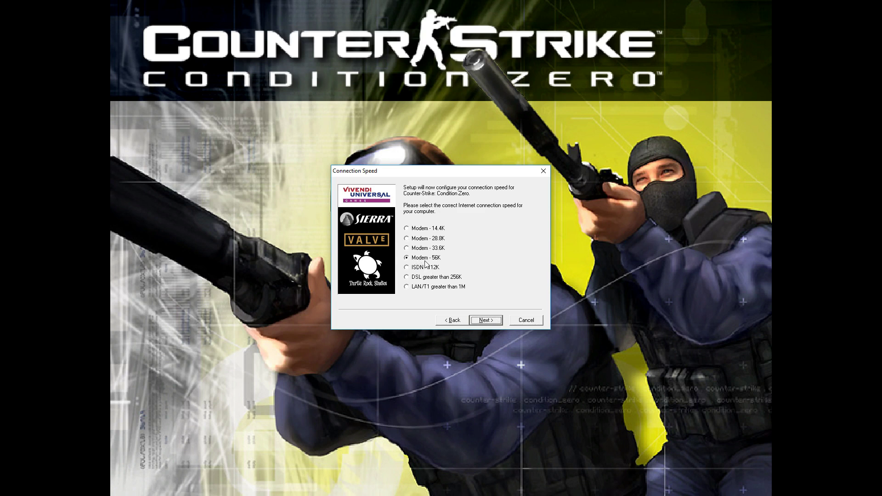
left_click(494, 321)
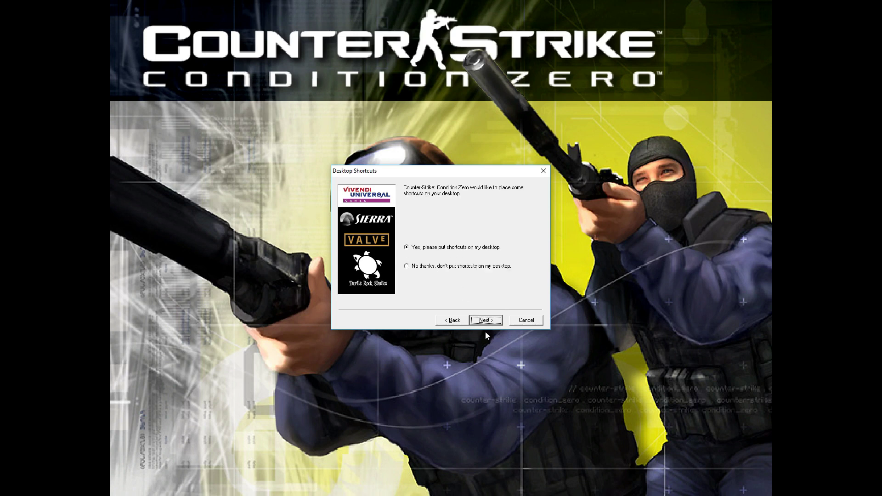
left_click(489, 323)
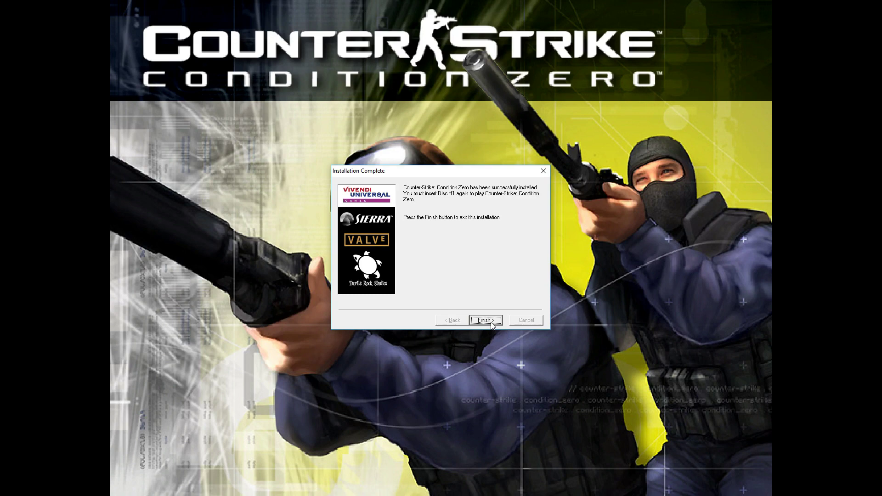
left_click(491, 324)
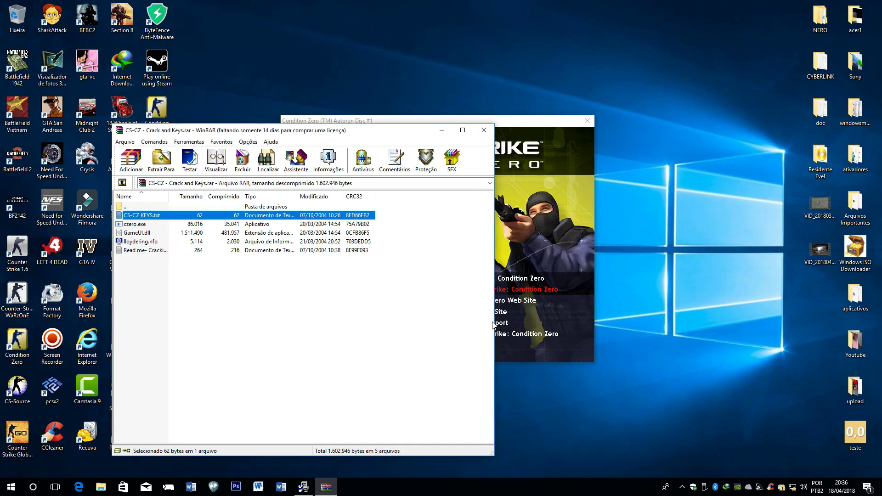
Step: Extract all five files from the CS-CZ - Crack and Keys archive into the desktop Counter Strike Condition Zero folder, replacing CS-CZ KEYS.txt, and close the archive
left_click(374, 155)
left_click_drag(374, 155, 715, 100)
left_click(441, 351)
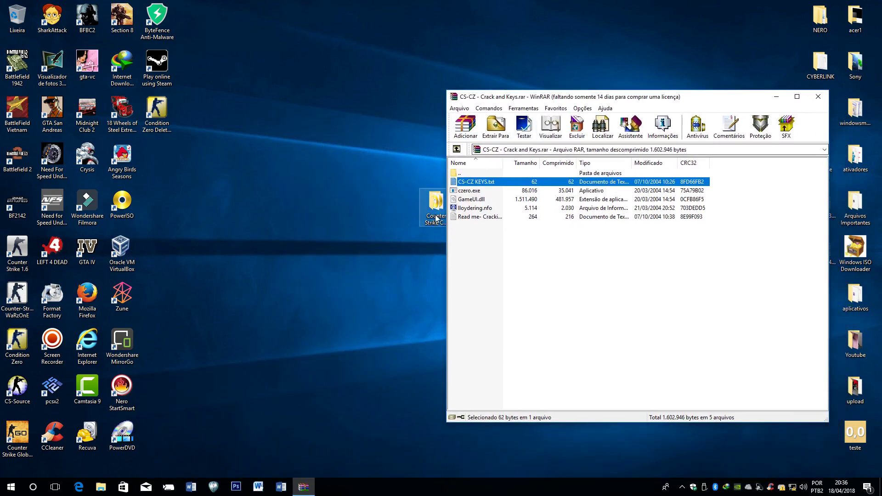
left_click_drag(436, 202, 366, 156)
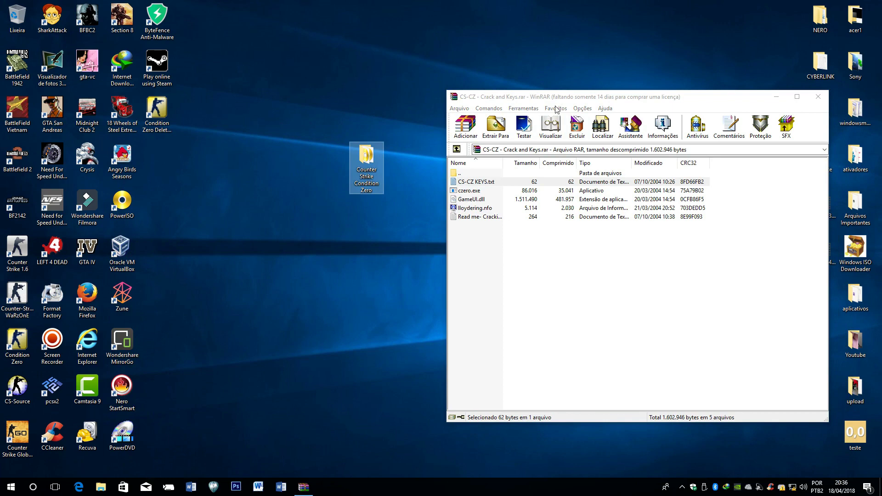
left_click_drag(564, 94, 530, 88)
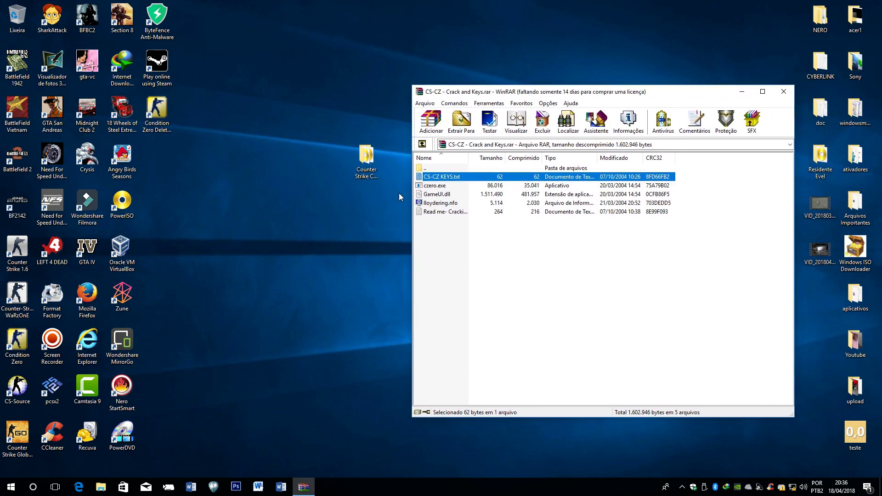
left_click_drag(441, 236, 367, 158)
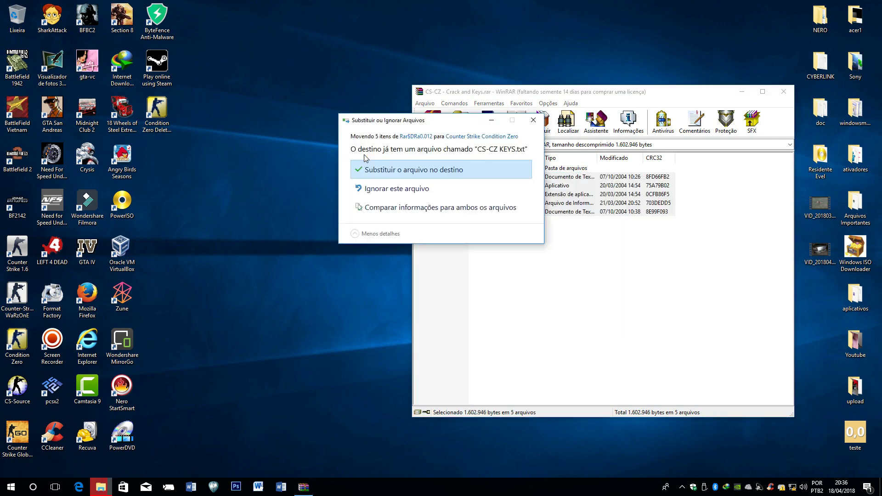
left_click(404, 172)
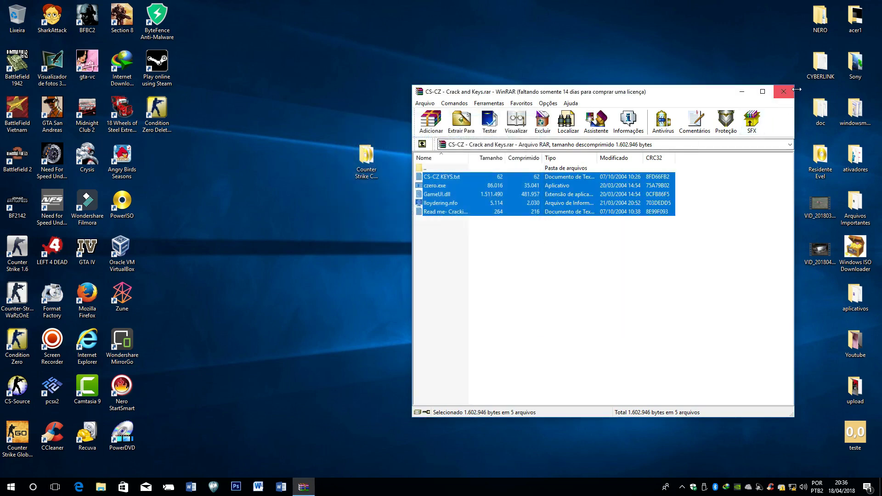
left_click(784, 92)
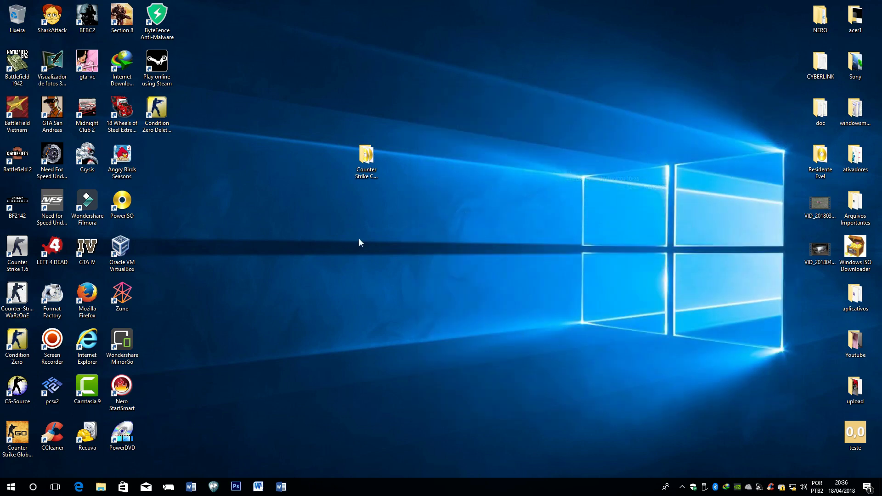
Step: Open the file location of the Condition Zero desktop shortcut and check the target path in the shortcut's properties
right_click(17, 340)
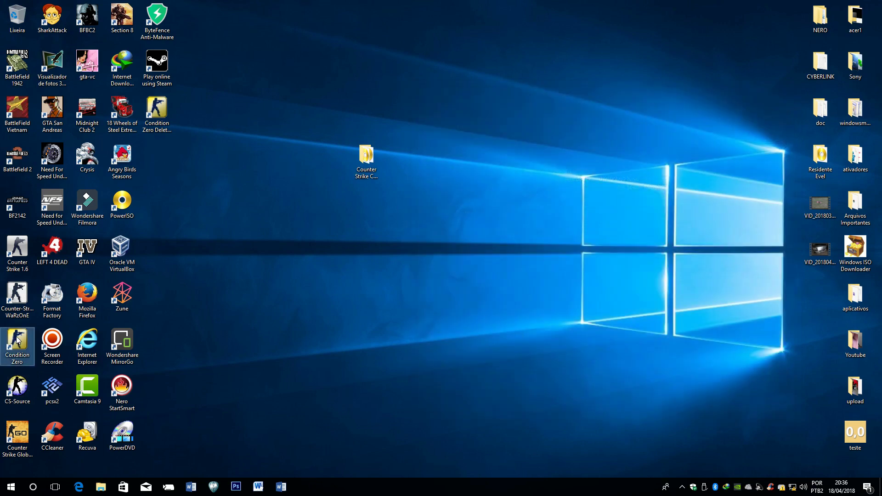
left_click(55, 113)
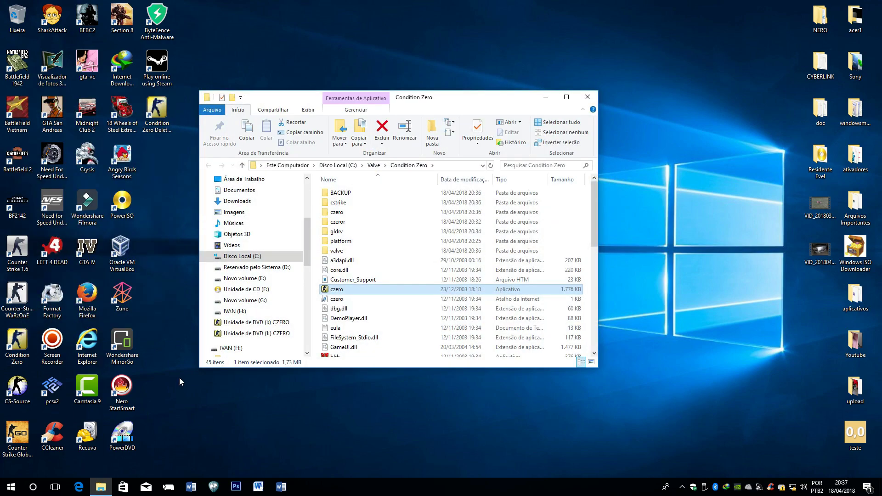
right_click(26, 348)
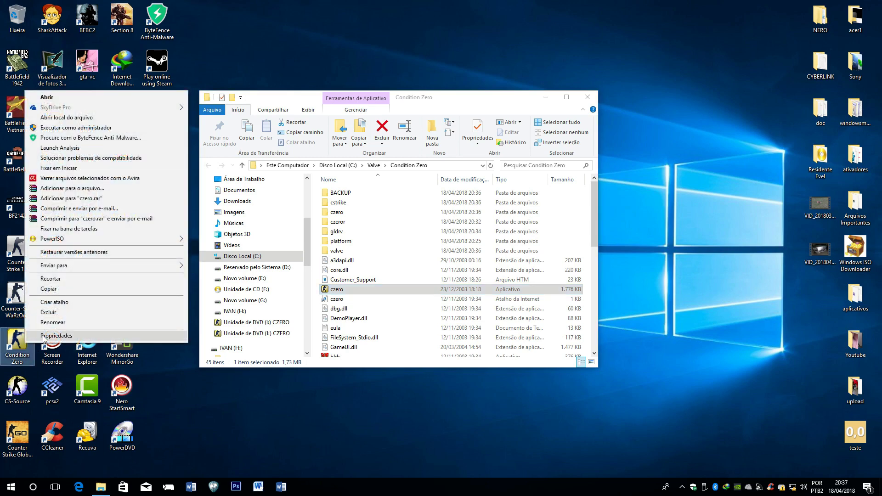
left_click(45, 340)
left_click_drag(130, 314, 79, 314)
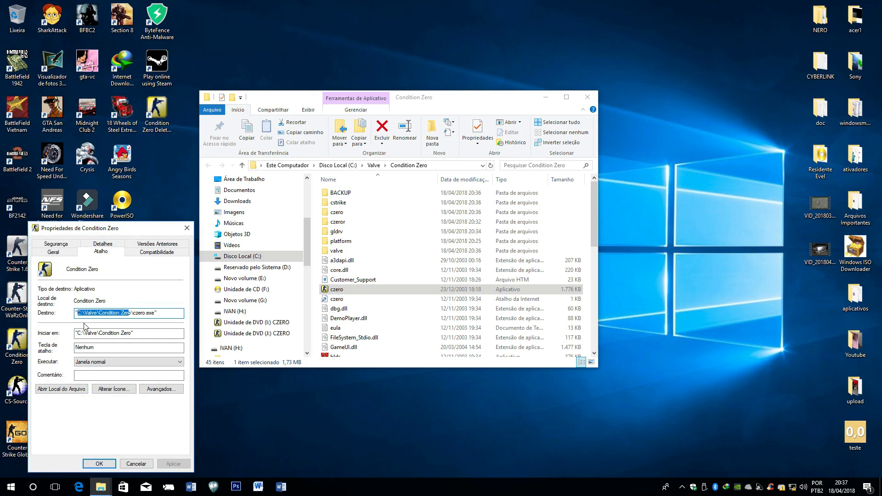
left_click(186, 231)
Step: Open the desktop Counter Strike Condition Zero folder and arrange its window side by side with the Condition Zero installation folder
left_click_drag(436, 105, 628, 79)
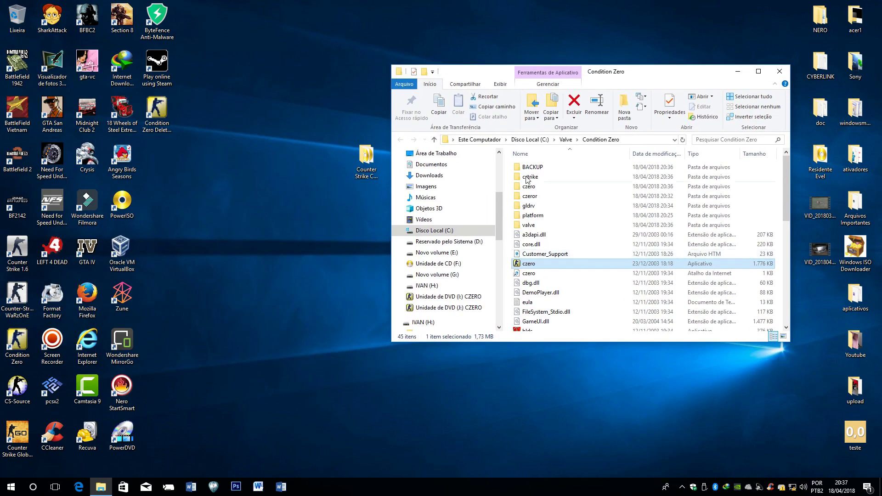
double_click(366, 159)
left_click_drag(620, 86, 220, 71)
left_click_drag(509, 74, 524, 72)
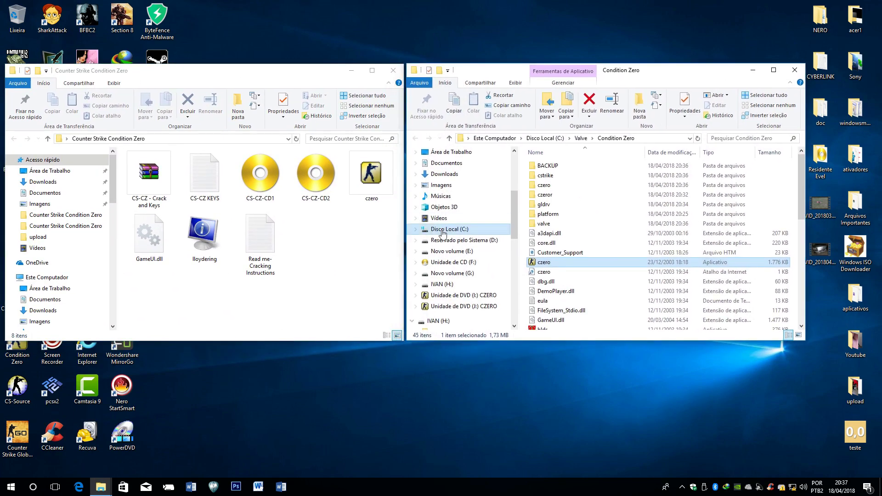
left_click(356, 234)
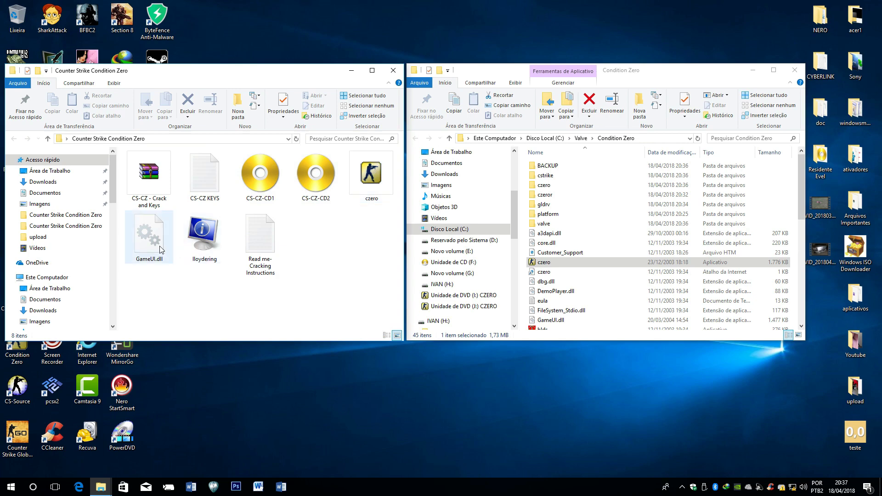
Step: Copy GameUI.dll from the Counter Strike Condition Zero folder into C:\Valve\Condition Zero, replacing the existing file
left_click(157, 231)
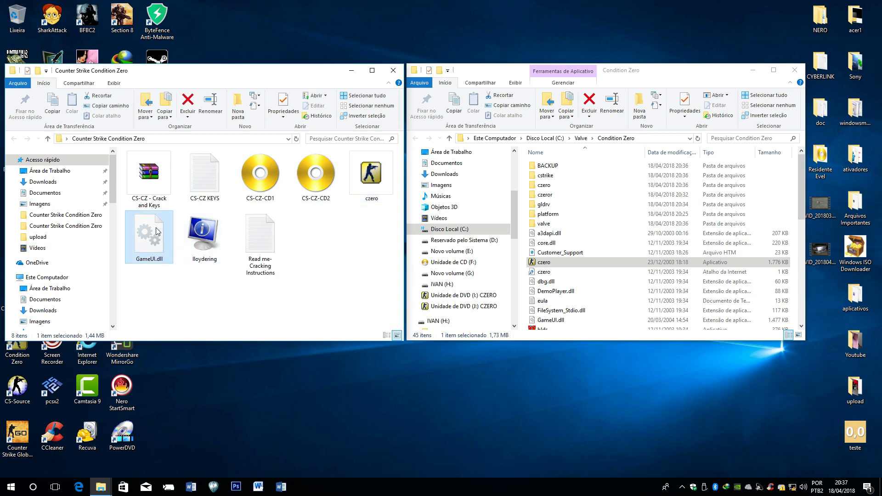
right_click(158, 231)
left_click(200, 396)
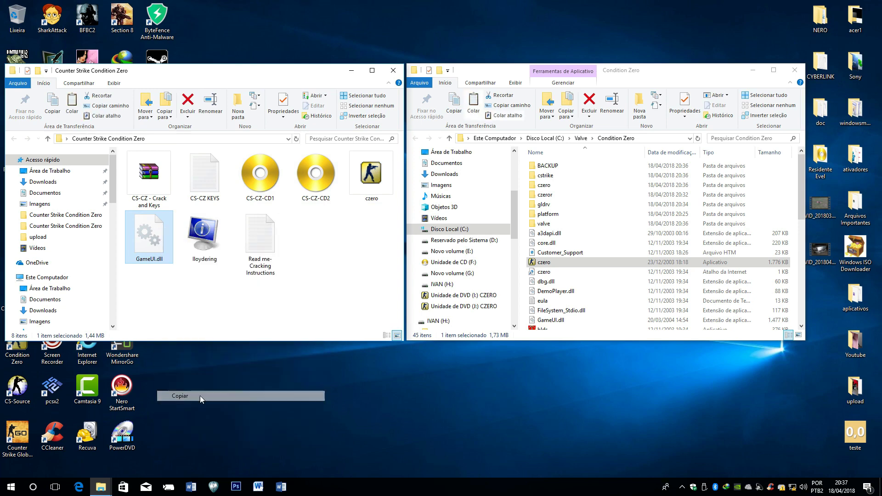
right_click(526, 204)
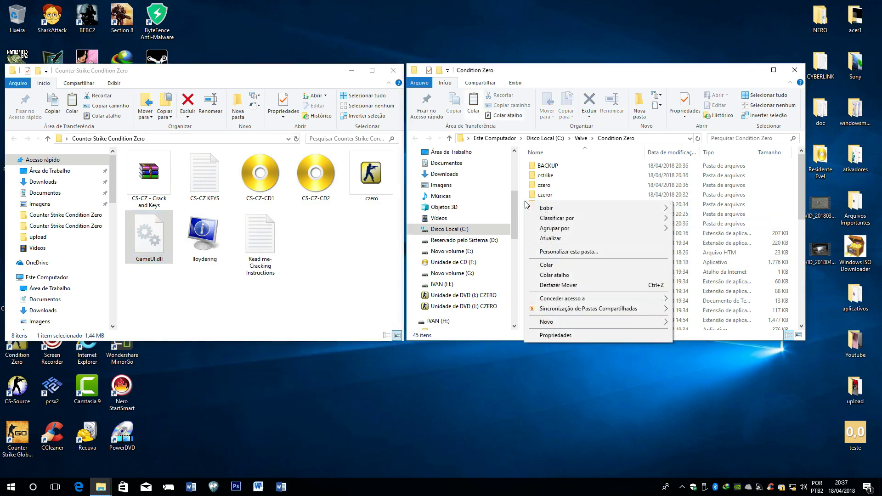
left_click(557, 266)
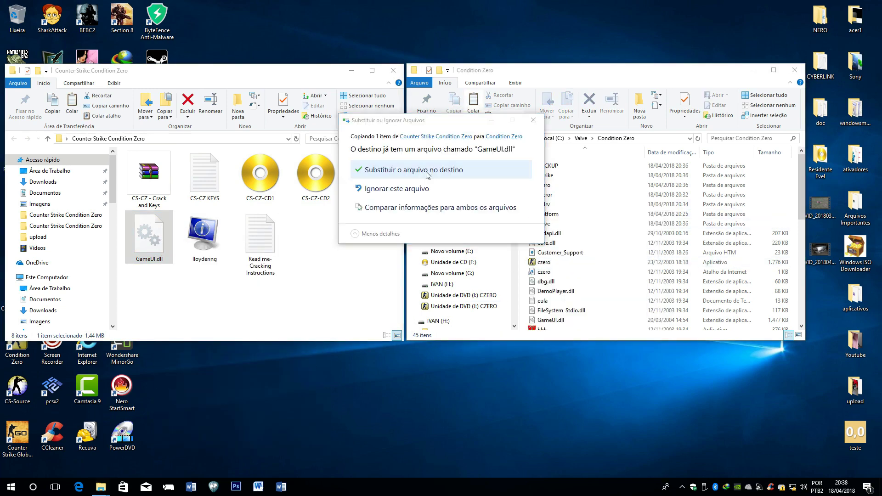
left_click(428, 174)
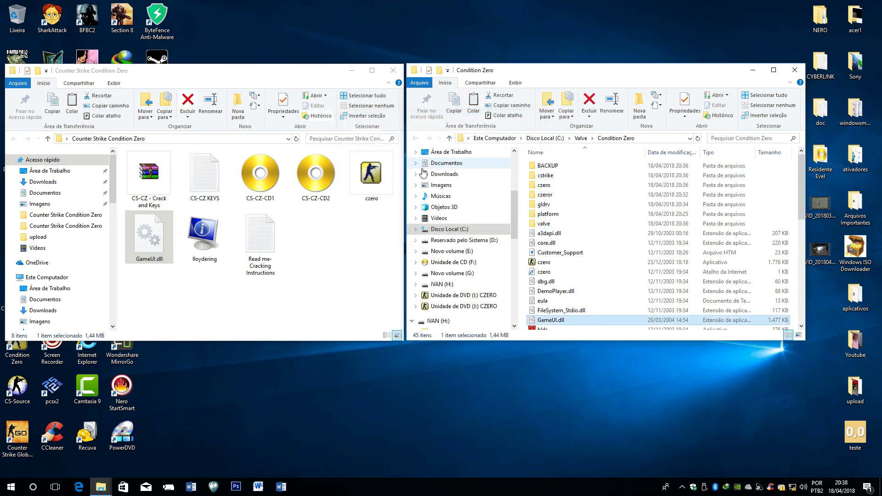
Step: Copy czero.exe from the Counter Strike Condition Zero folder into C:\Valve\Condition Zero, replacing the existing file, and close the source folder
left_click(370, 169)
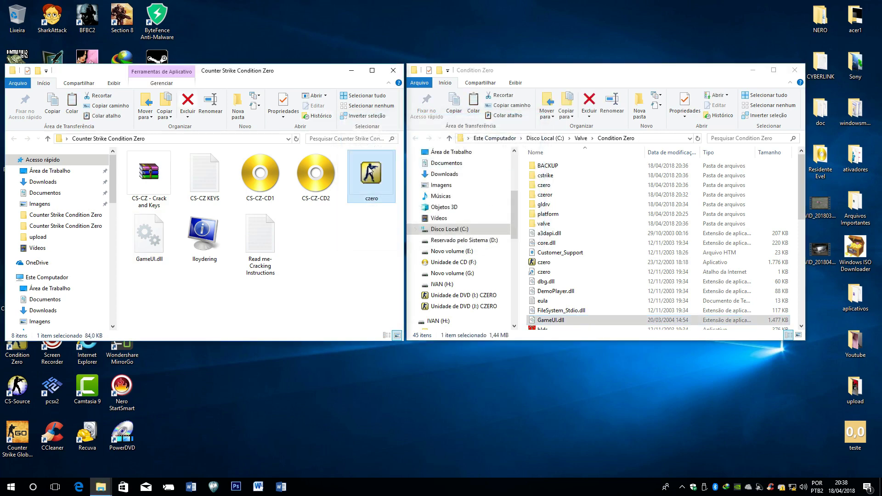
right_click(370, 169)
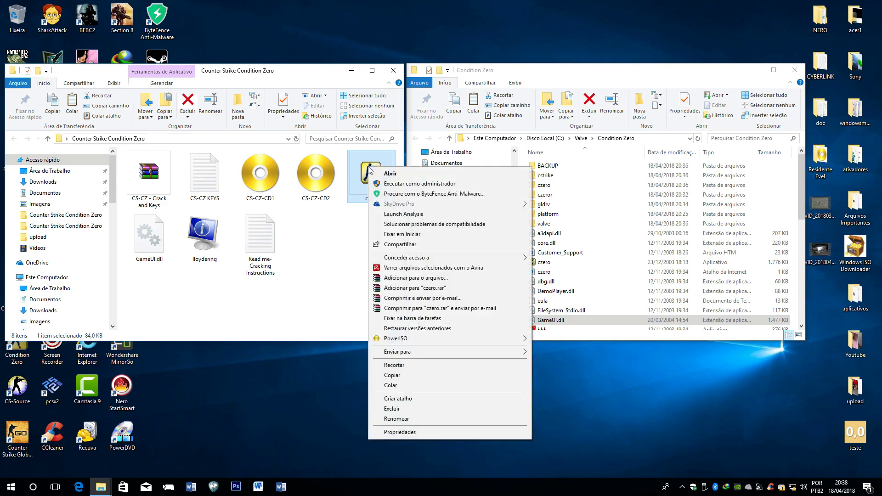
left_click(408, 376)
right_click(522, 197)
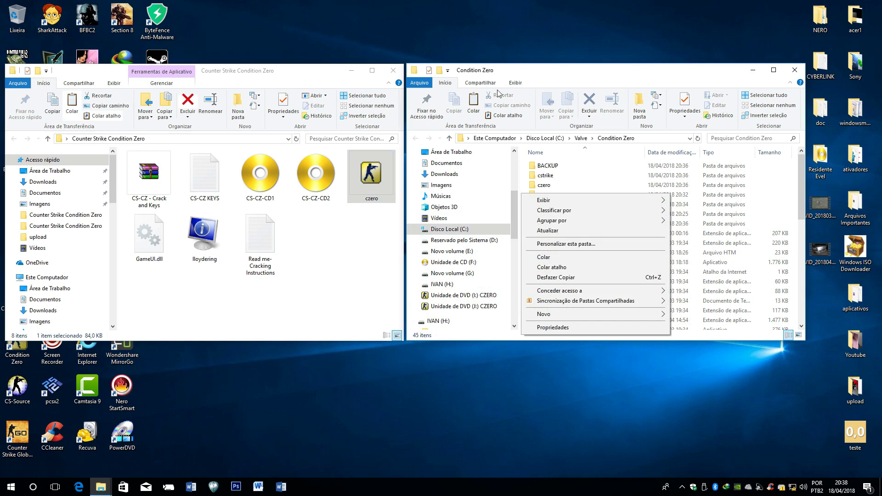
left_click(541, 259)
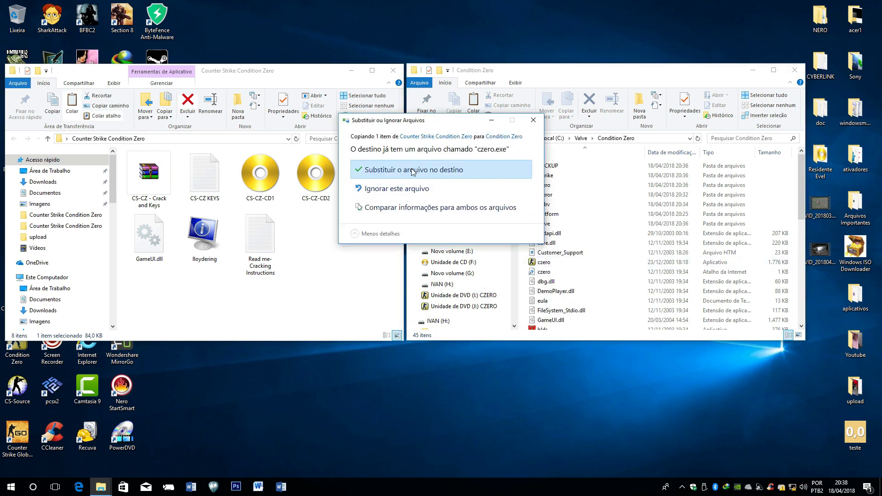
left_click(412, 170)
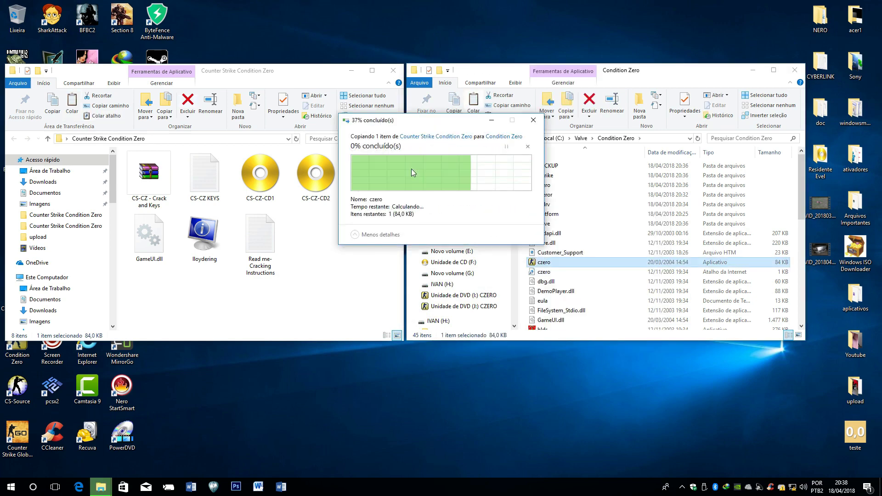
left_click(395, 72)
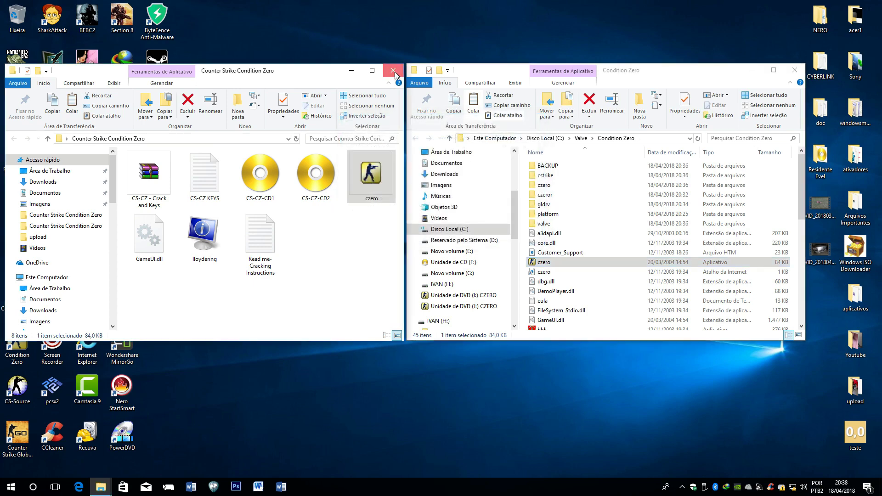
Step: Close the Condition Zero installation folder and launch the game from its Condition Zero desktop shortcut
left_click_drag(649, 76, 453, 68)
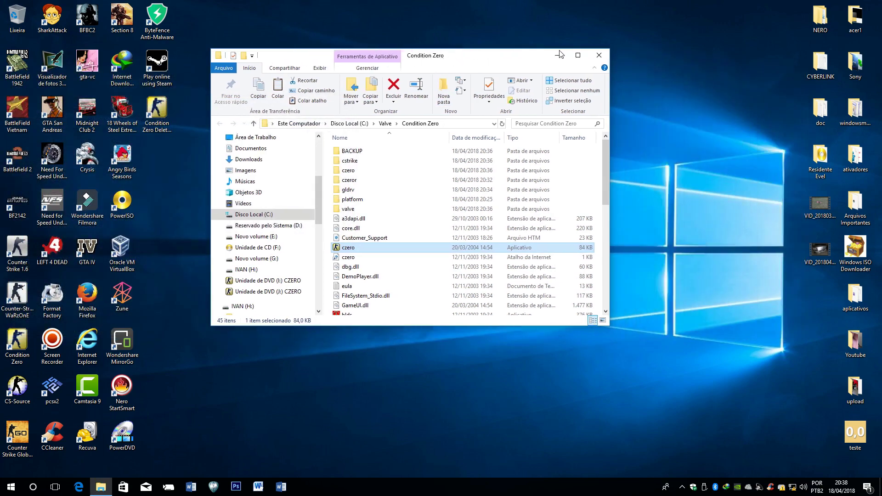
left_click(597, 62)
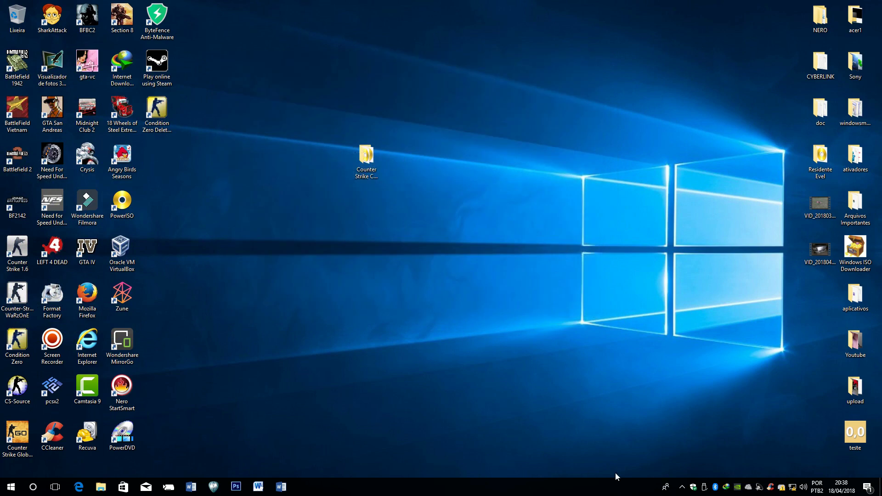
left_click(682, 487)
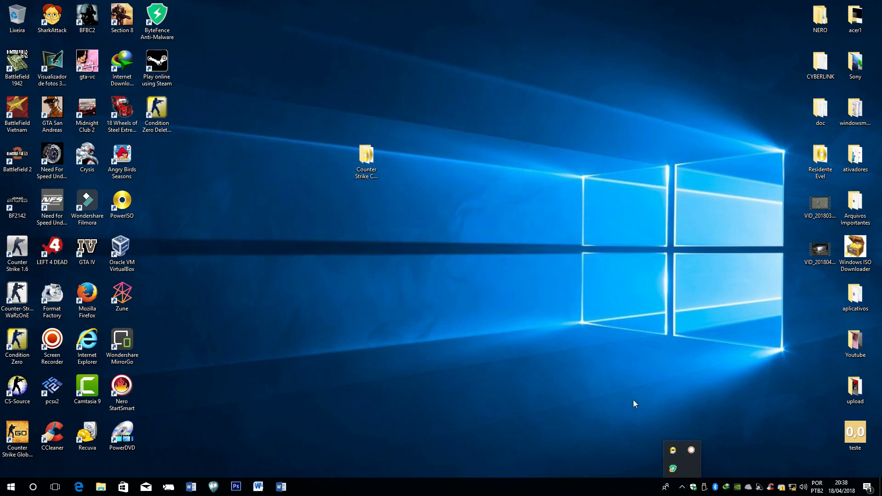
left_click(607, 392)
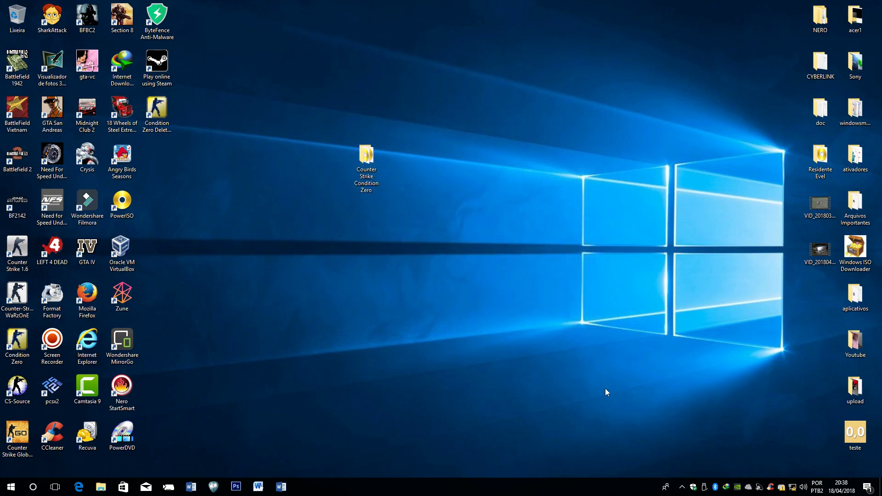
double_click(17, 340)
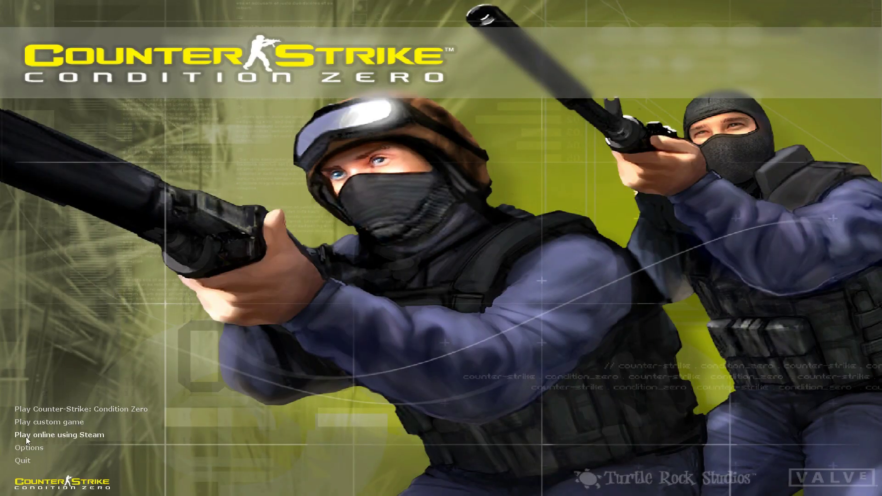
Step: Check the video settings in the game options, then apply "cascudo pescador" as the multiplayer player name and close the options
left_click(30, 448)
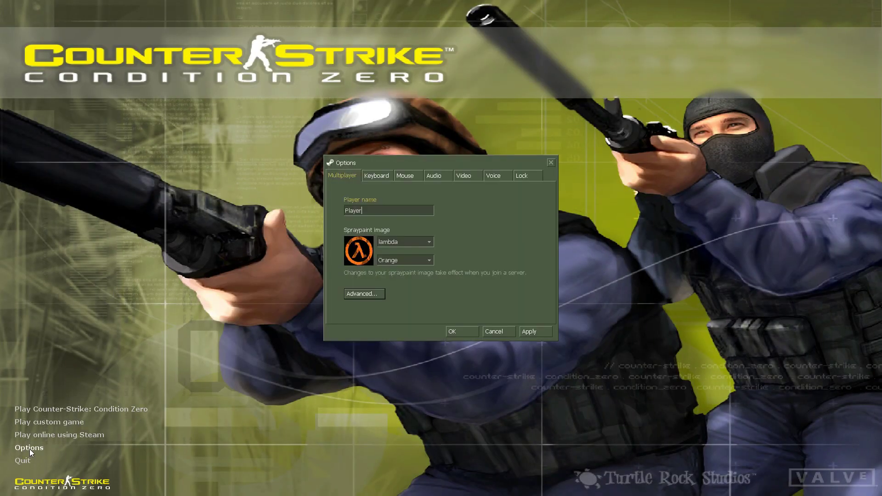
left_click(466, 176)
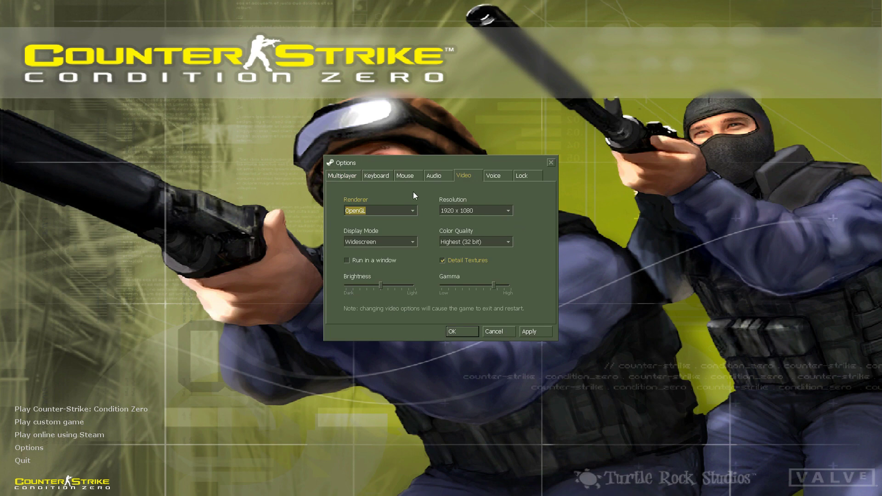
left_click(348, 178)
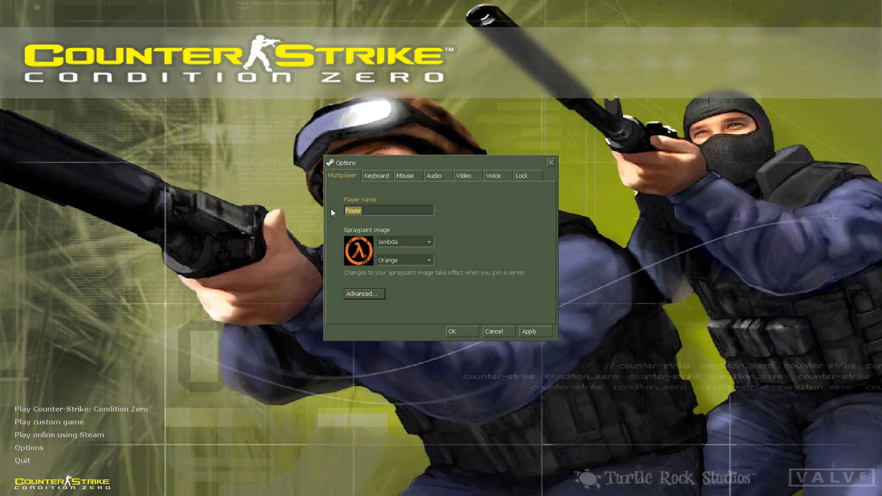
key("BackSpace")
type("cascudo pesac")
key("BackSpace")
key("BackSpace")
type("cador")
left_click(545, 334)
left_click(494, 334)
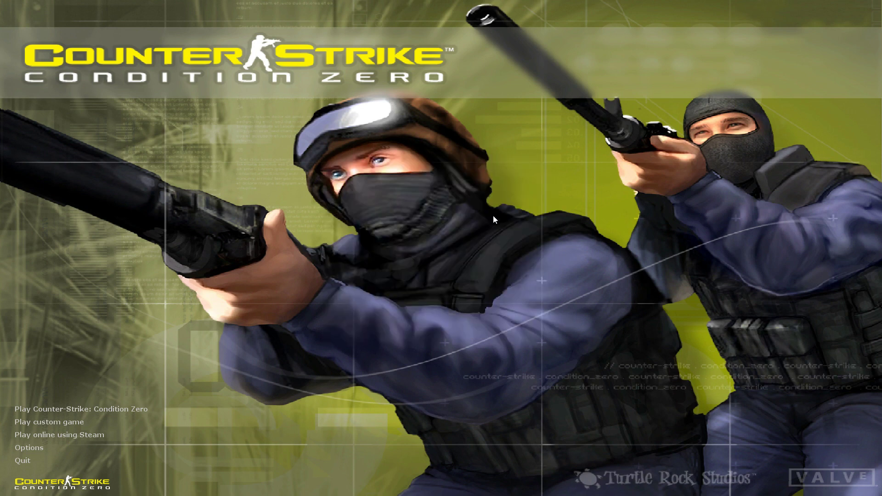